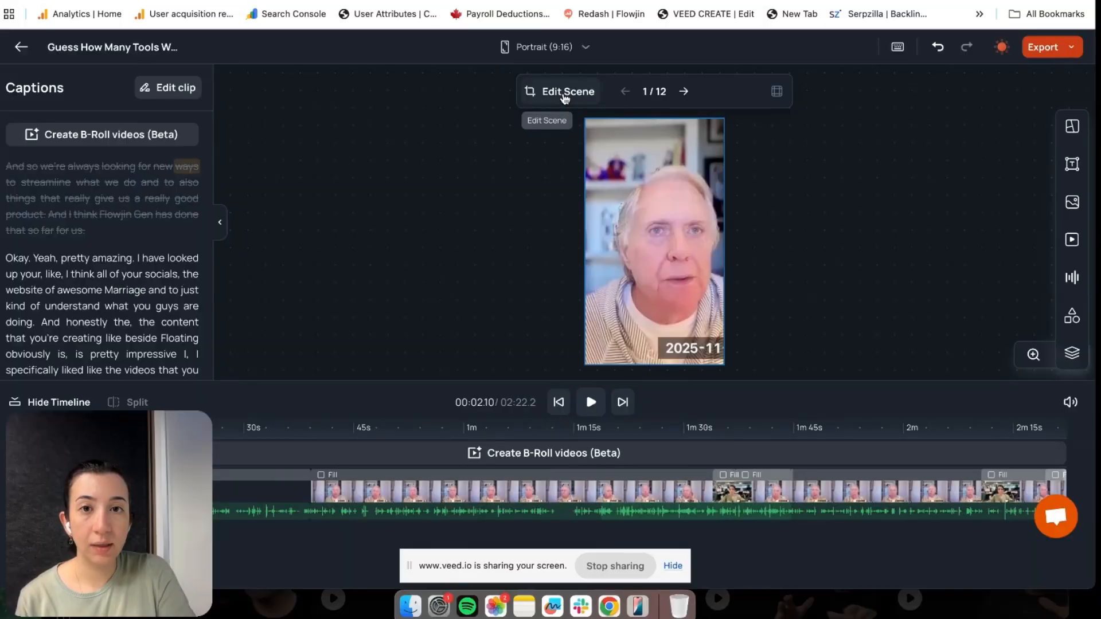
Crop the interview clip to a tighter 9:16 area around the speaker's face
left_click(566, 97)
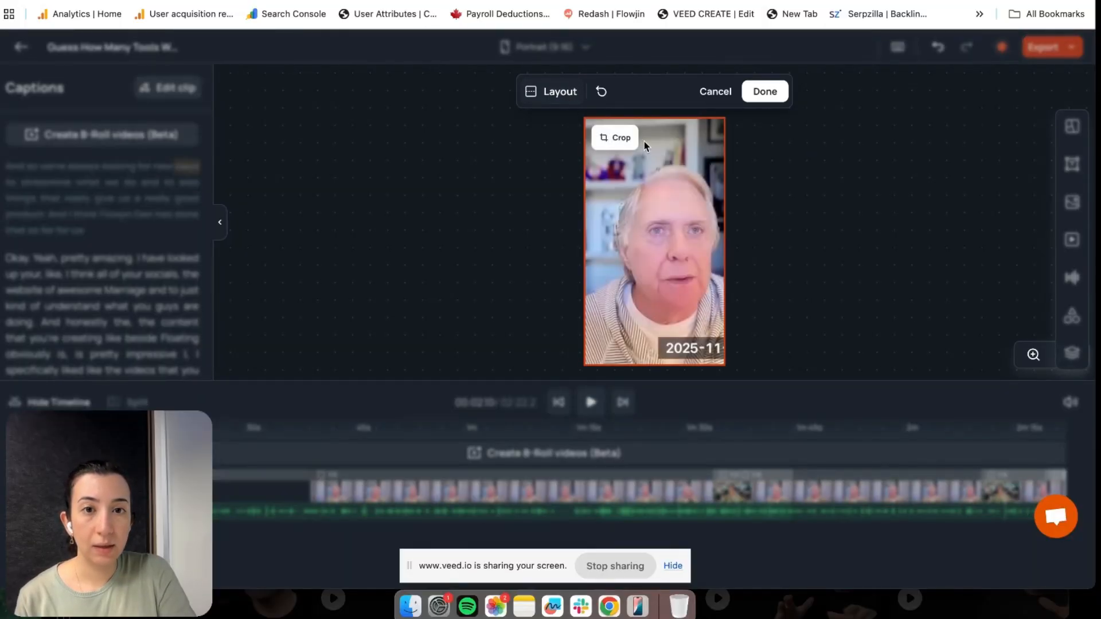
left_click(620, 140)
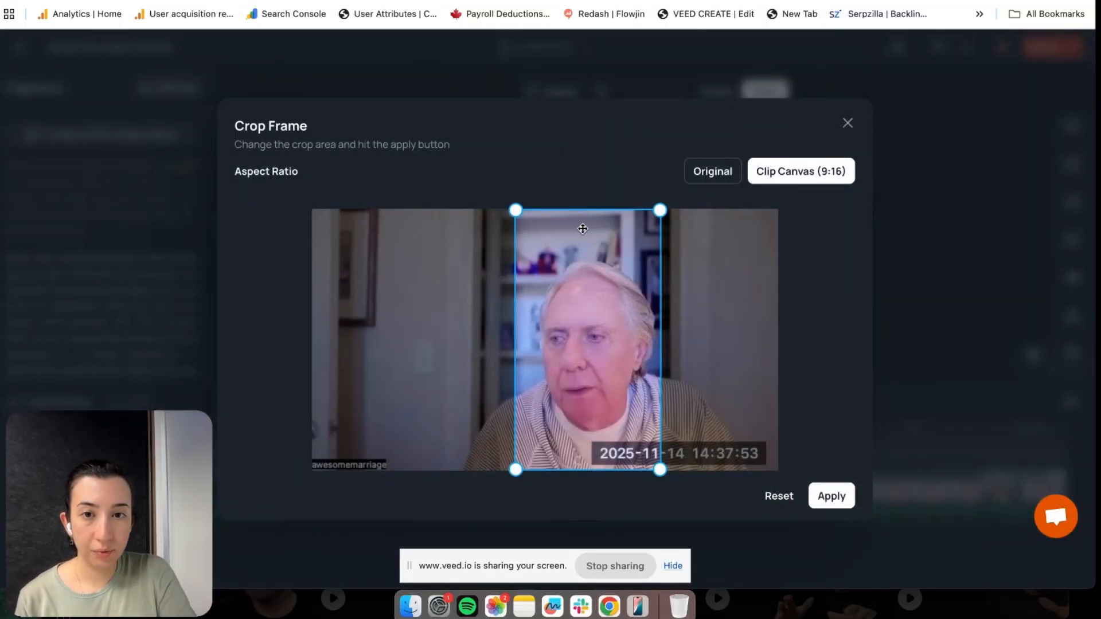
mouse_move(600, 290)
left_mouse_down()
mouse_move(620, 290)
mouse_move(609, 290)
left_mouse_up()
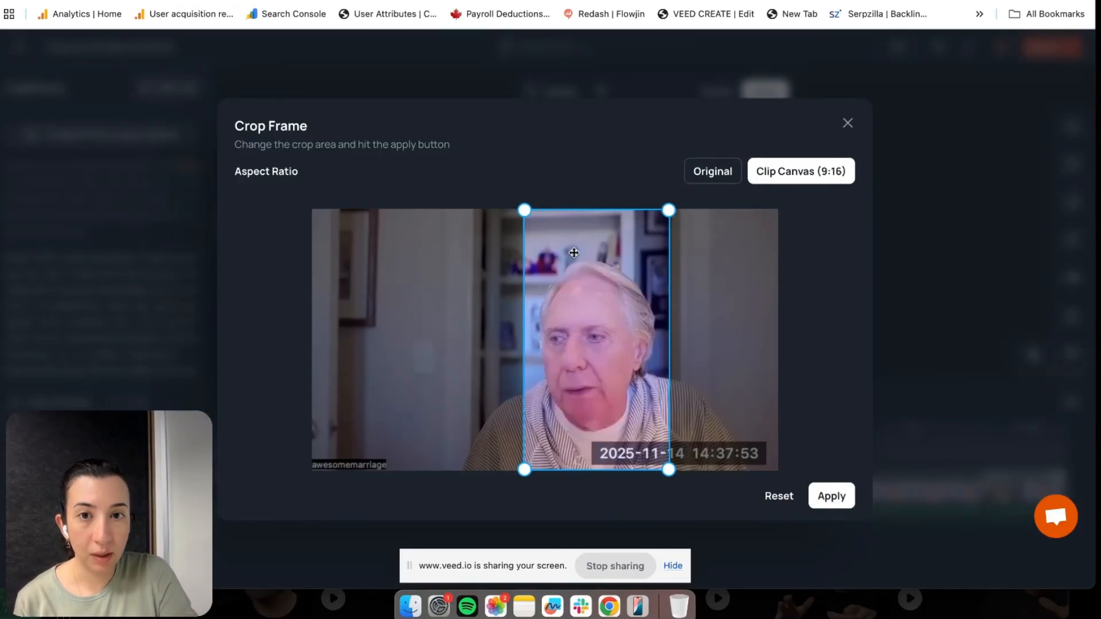
left_click_drag(521, 208, 532, 224)
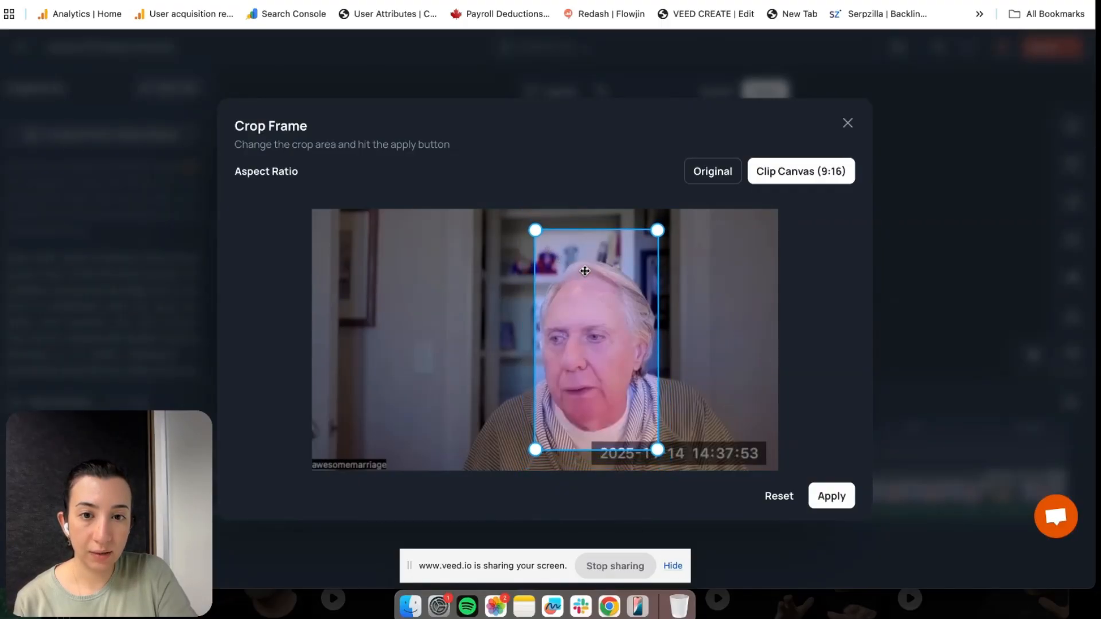
left_click(840, 504)
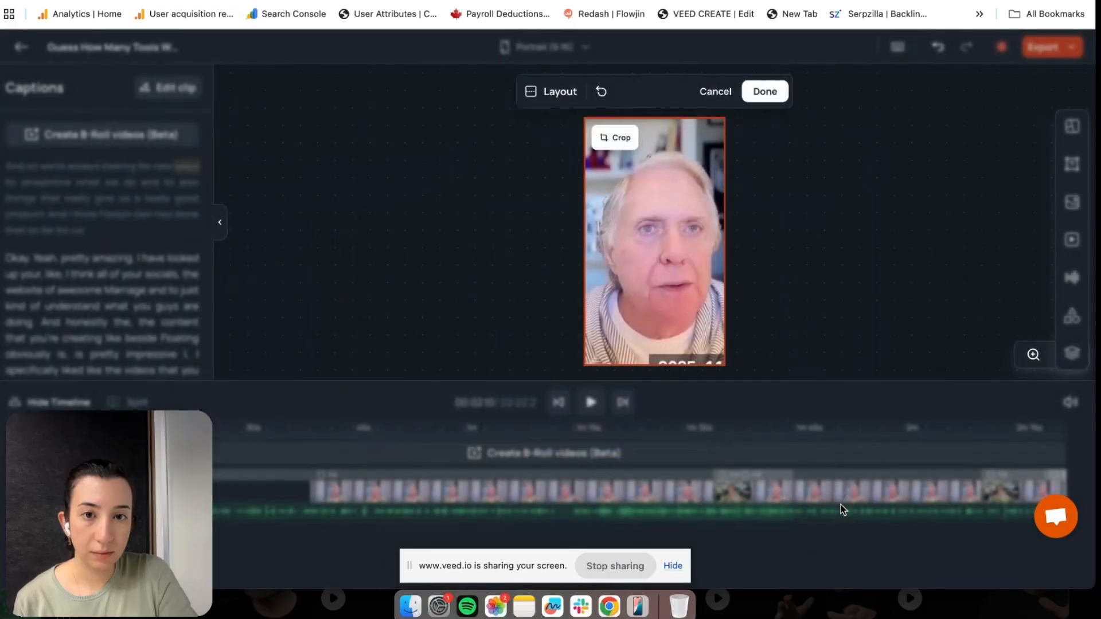
Switch the clip's crop to Original so the full frame shows
left_click(611, 137)
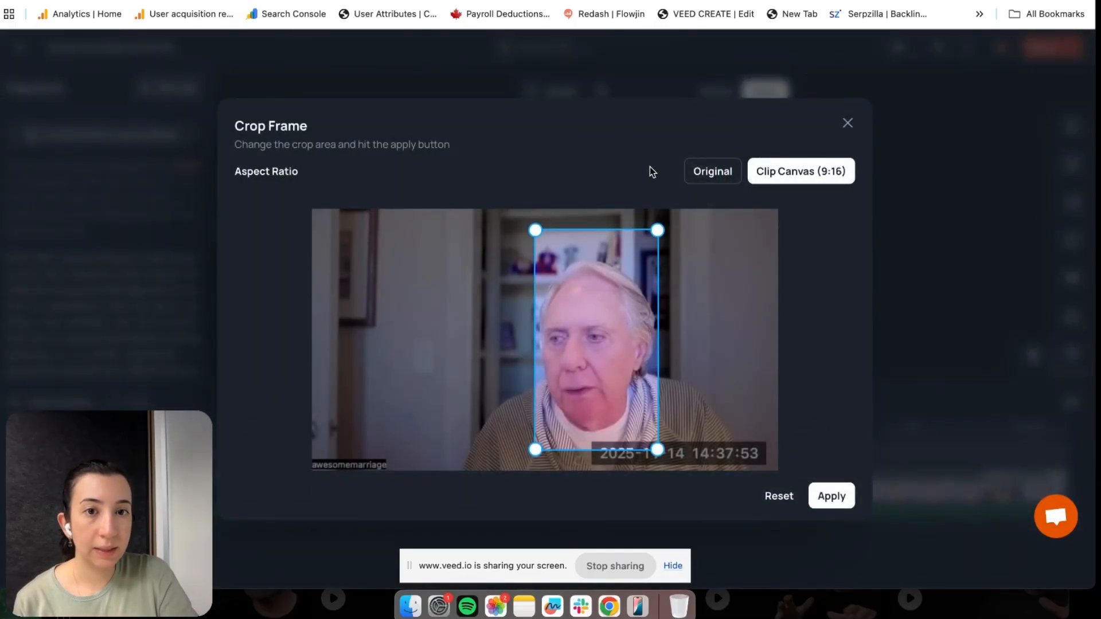
left_click(715, 175)
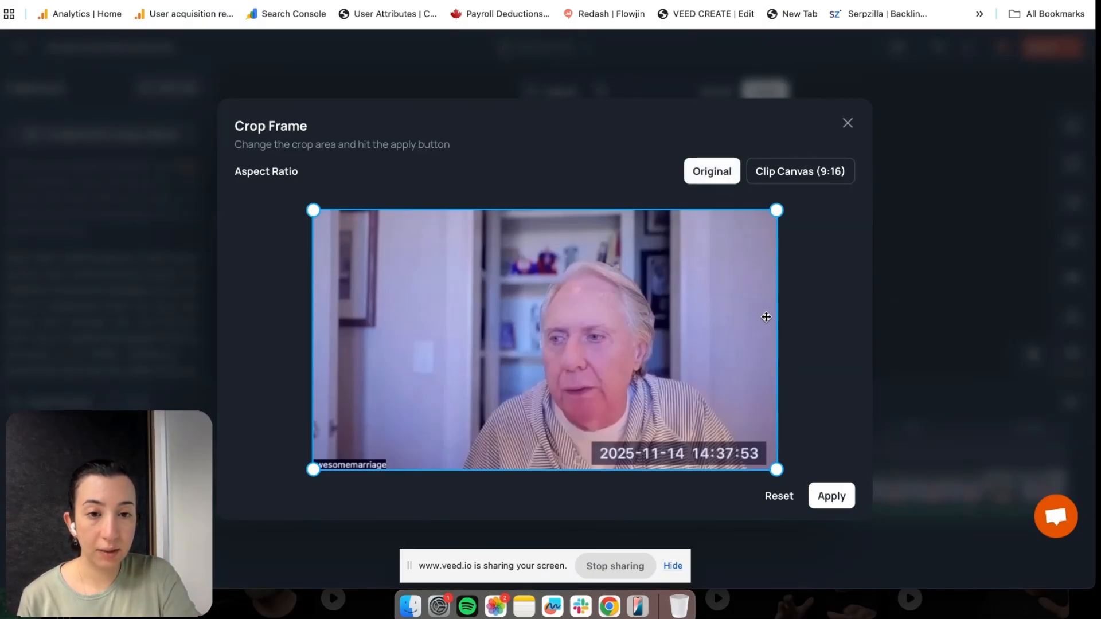
left_click(831, 496)
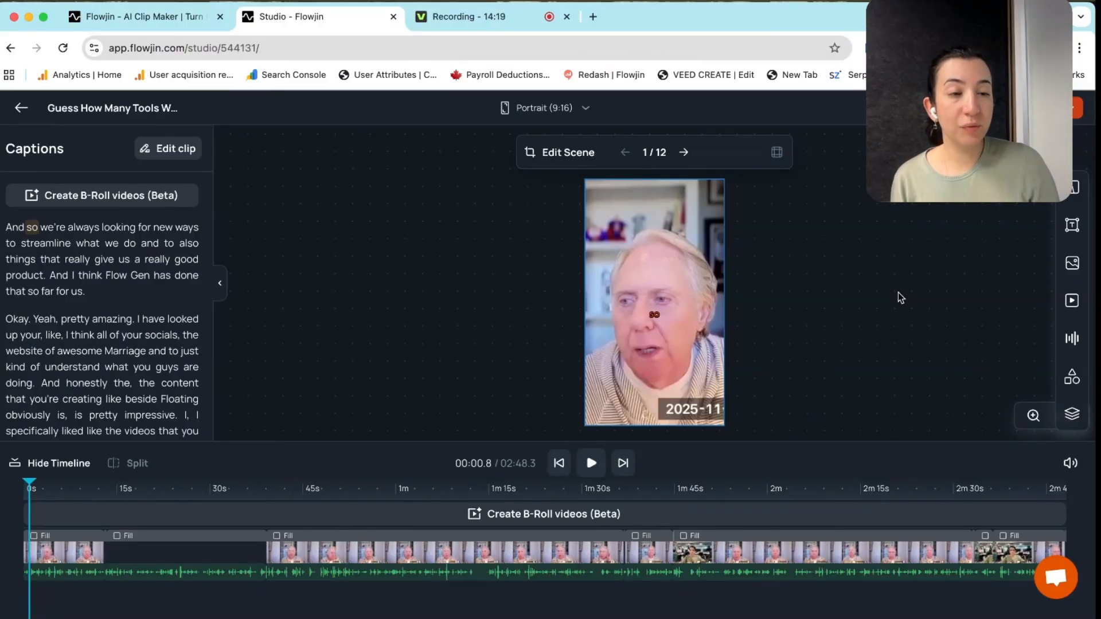
Add a white rectangle shape and place it across the bottom of the frame
left_click(1074, 380)
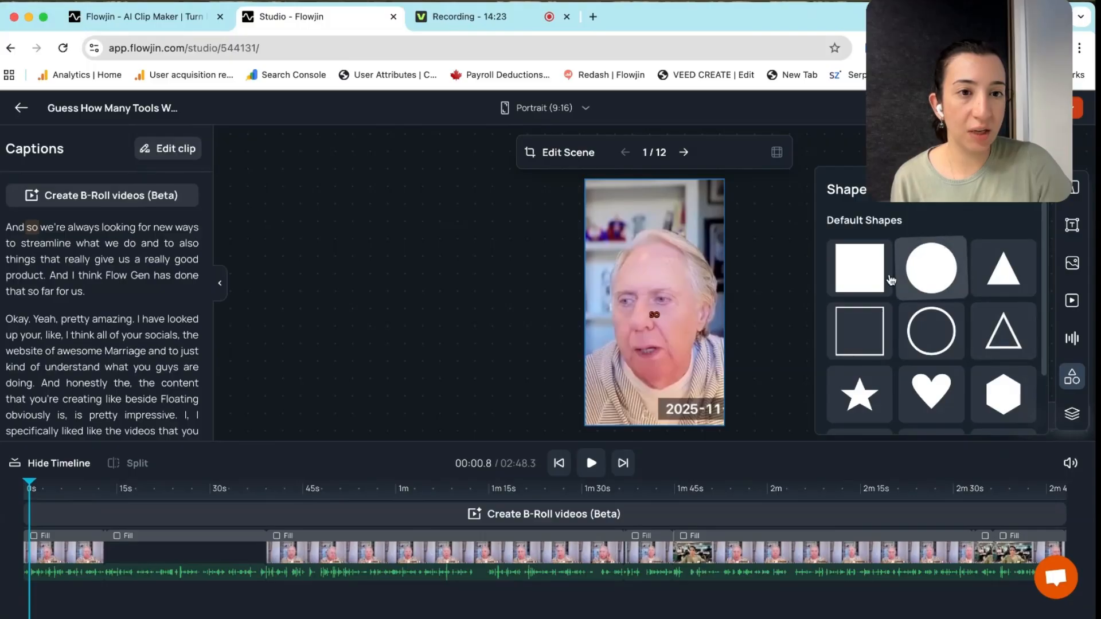
left_click(869, 272)
left_click_drag(644, 239, 725, 398)
left_click(772, 389)
Move the caption onto the white box and raise its font size to 48
left_click_drag(656, 319, 652, 415)
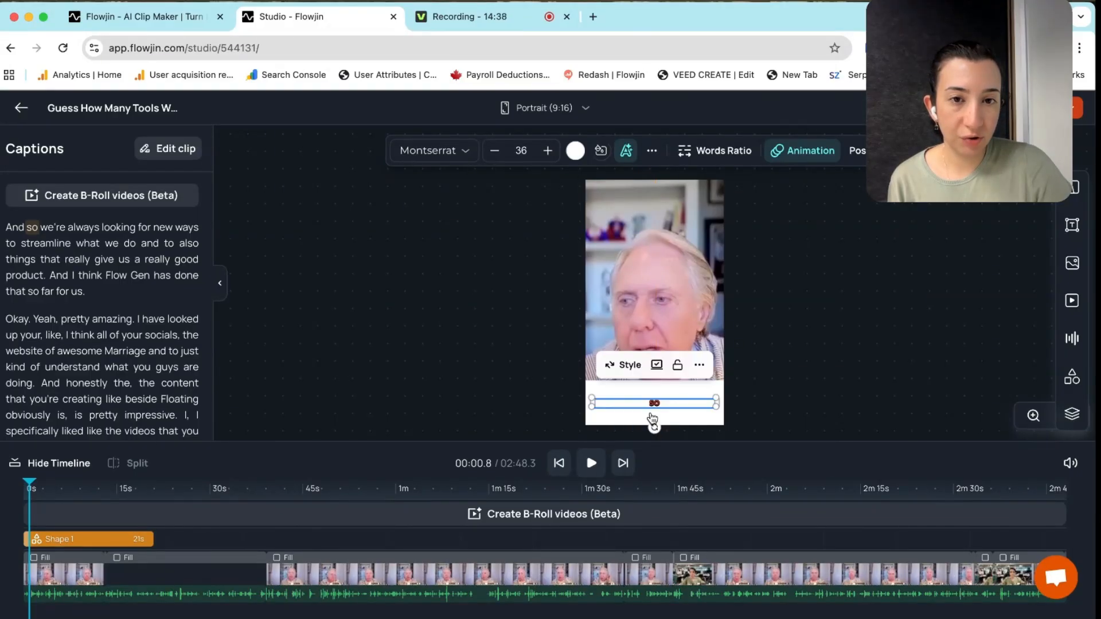
left_click(548, 151)
left_click(548, 150)
left_click(548, 151)
left_click(548, 152)
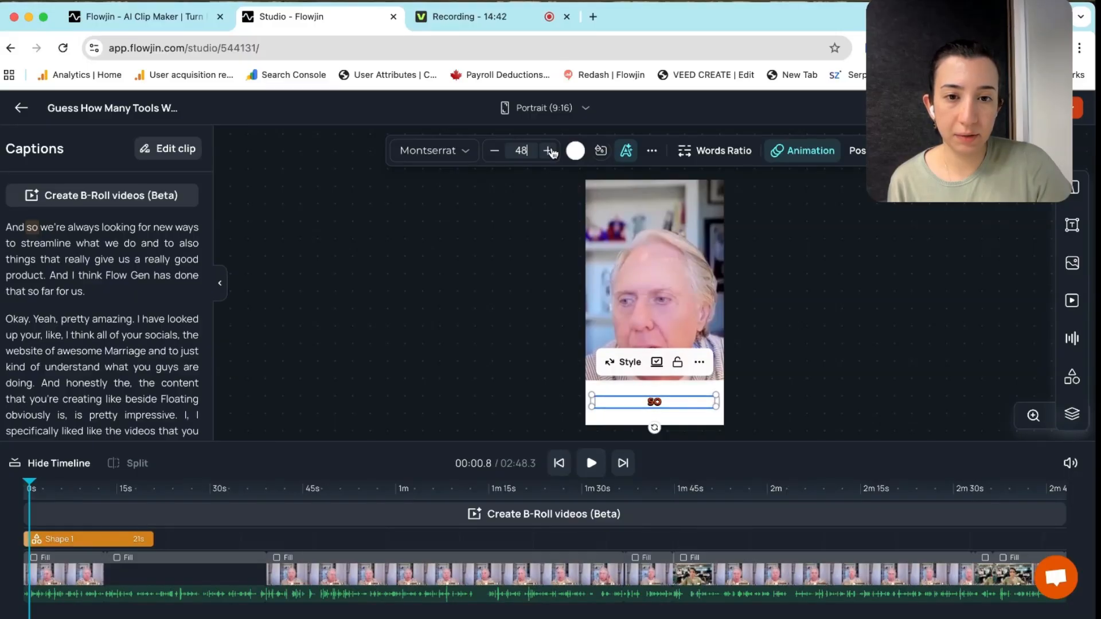
Stretch the Shape 1 clip to the end of the video
left_click(838, 303)
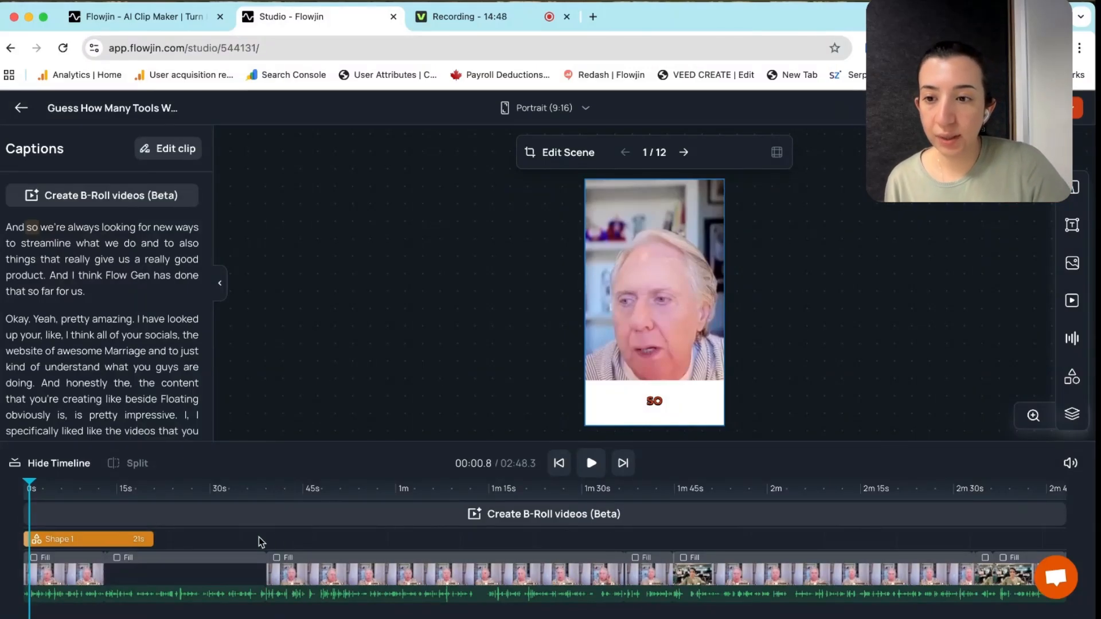
left_click_drag(150, 539, 709, 539)
left_click_drag(896, 511, 1063, 525)
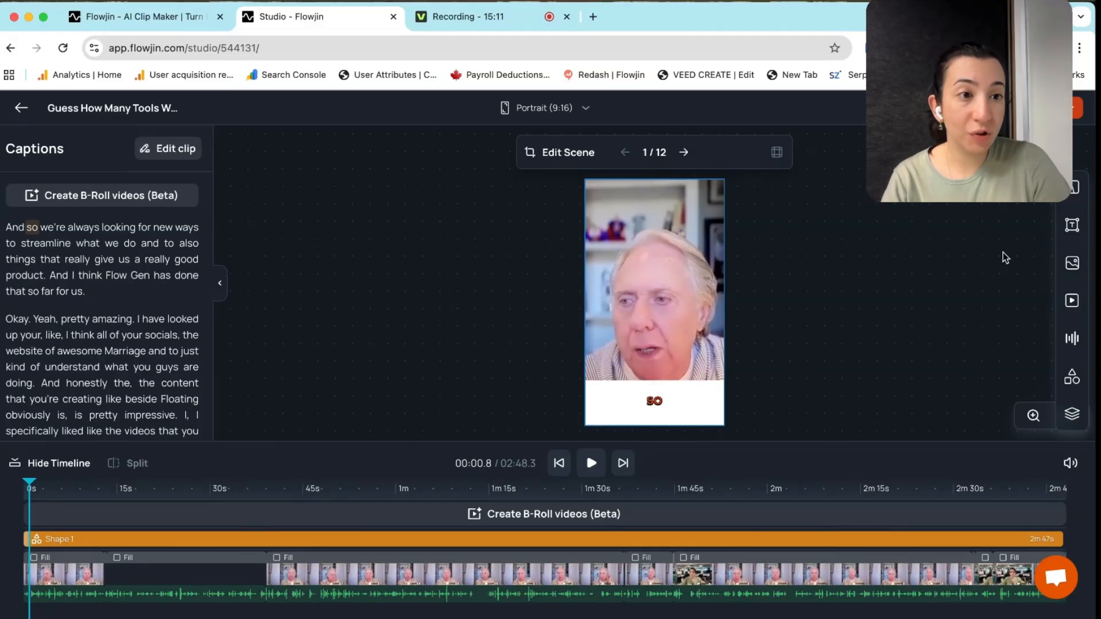
Add the orange frame from My Images, centred and covering the whole canvas
left_click(1074, 264)
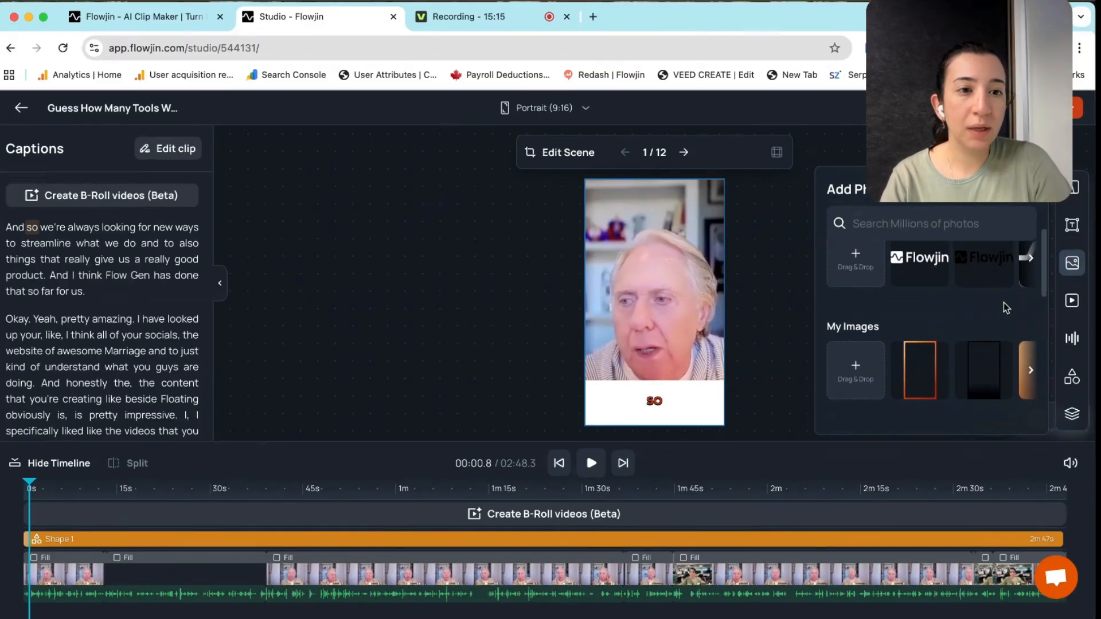
left_click(923, 383)
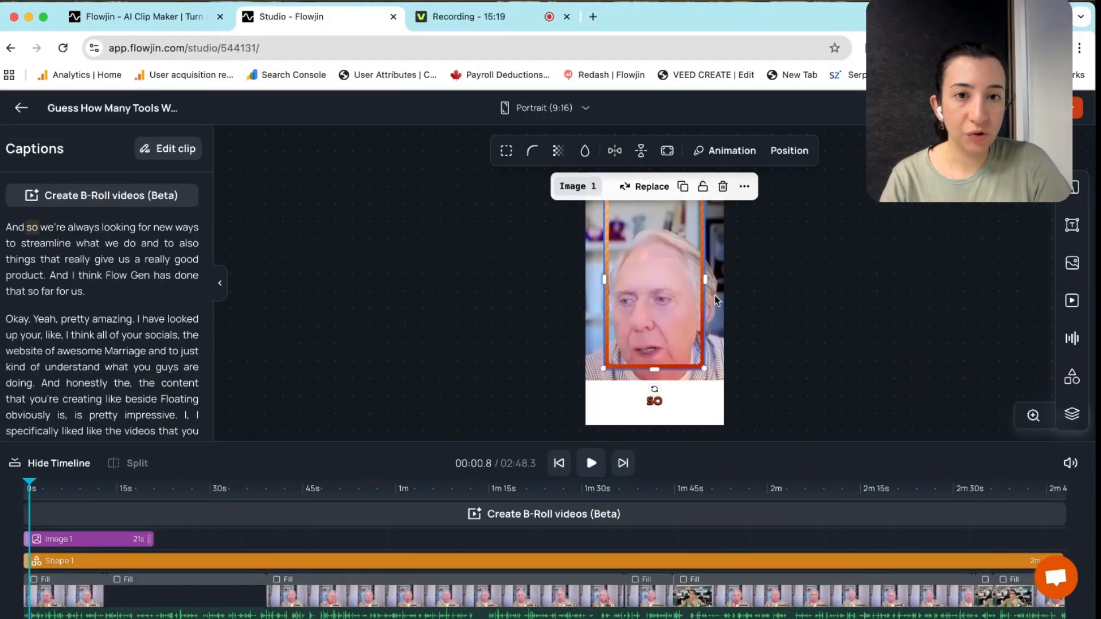
left_click(744, 186)
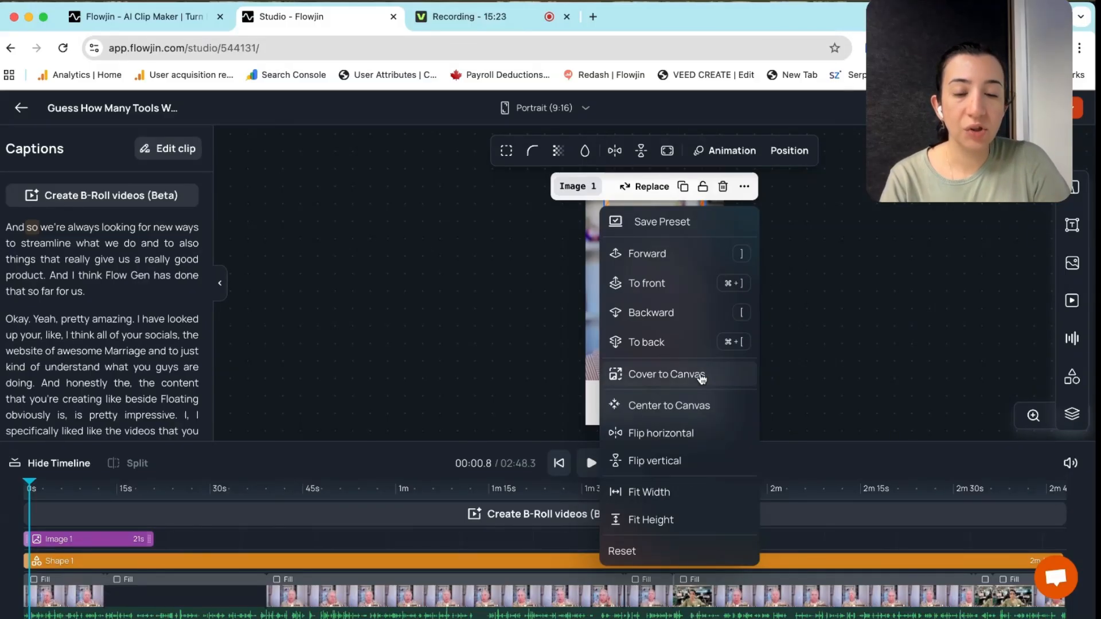
left_click(691, 406)
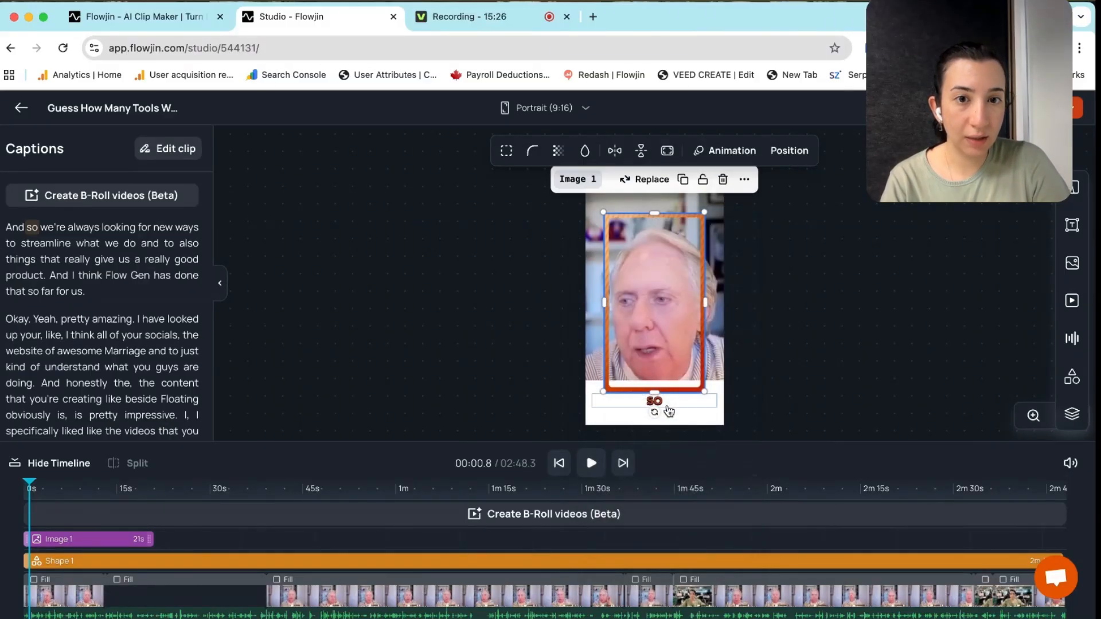
left_click(744, 182)
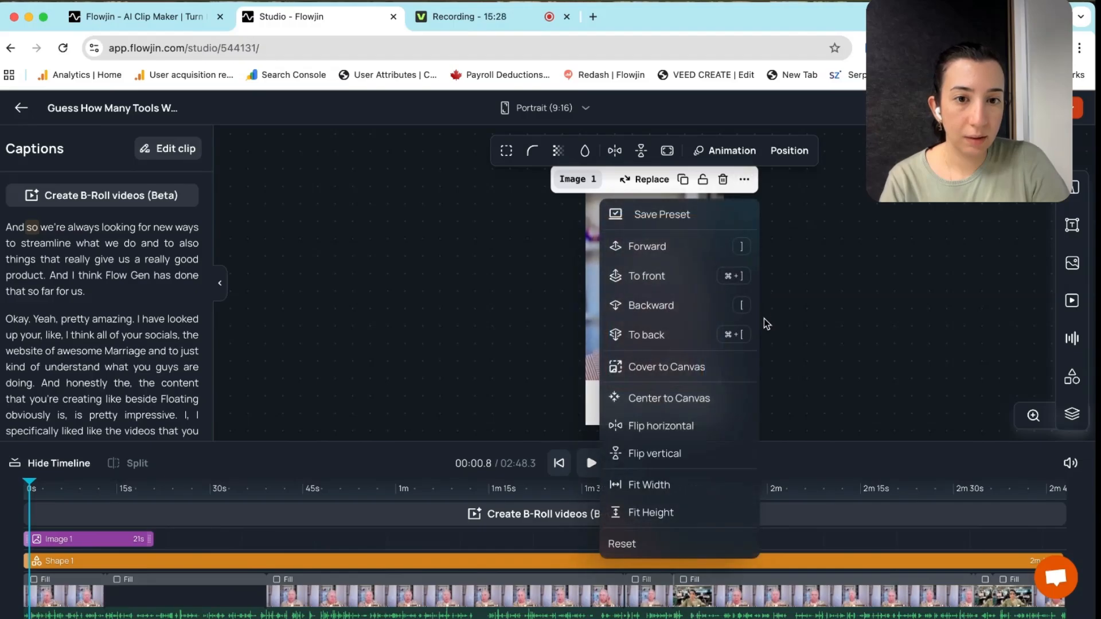
left_click(677, 370)
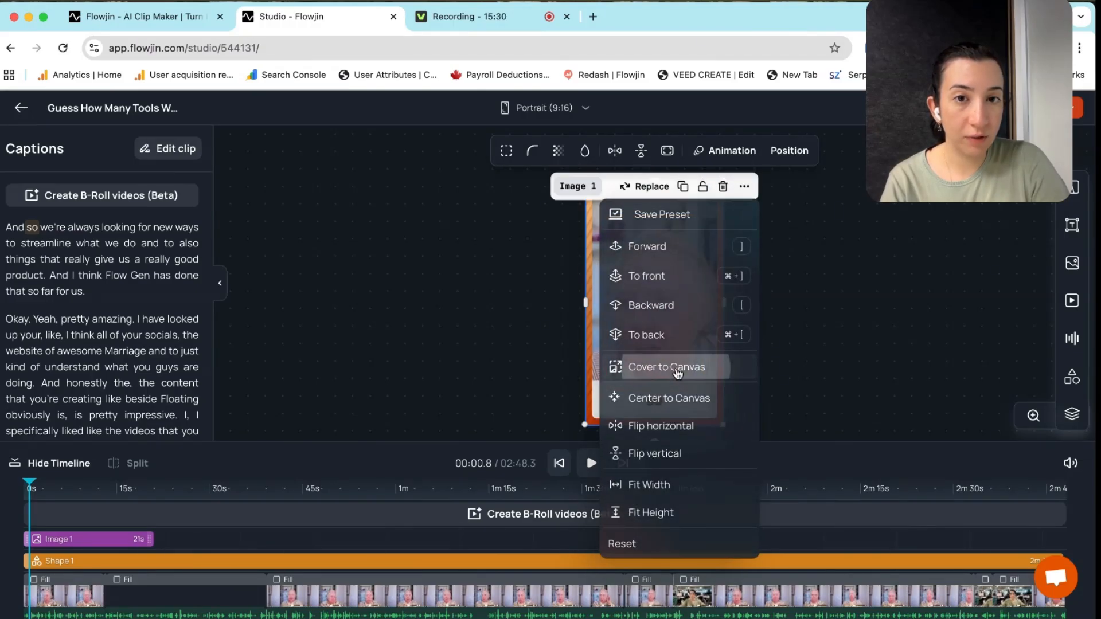
left_click(768, 340)
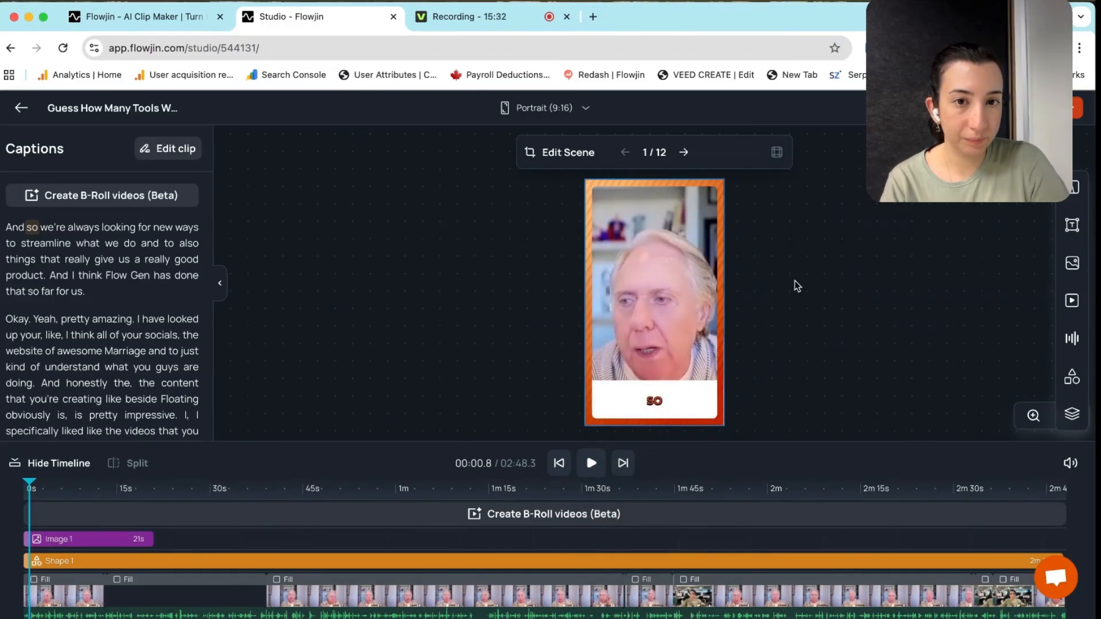
left_click(1071, 263)
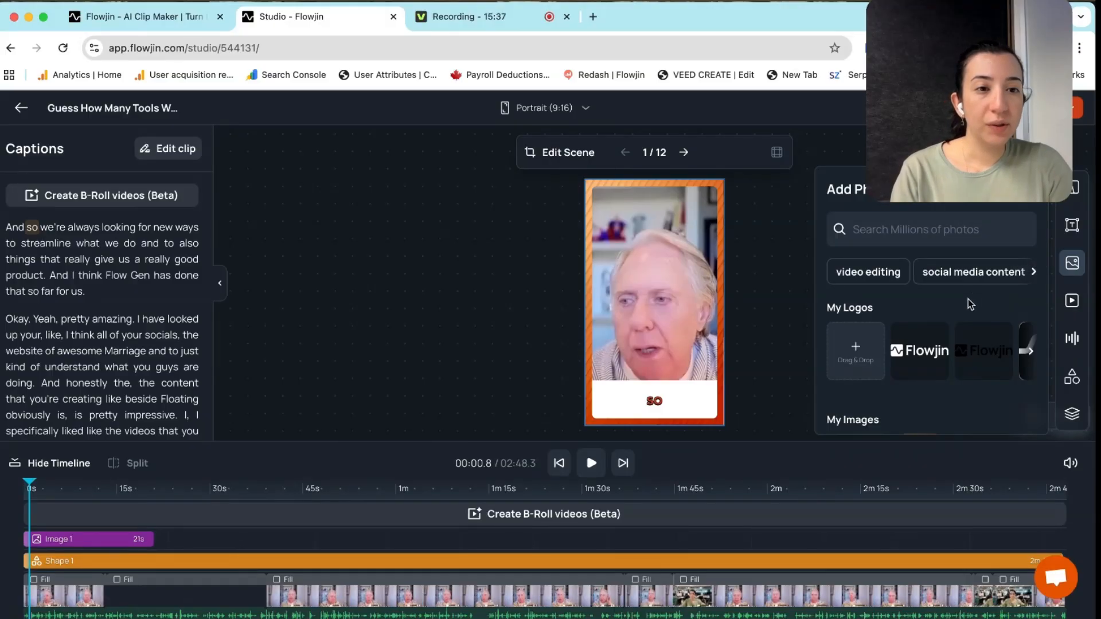
Place the Flowjin logo top right and extend the Logo 2 and Image 1 clips to the end
left_click(921, 350)
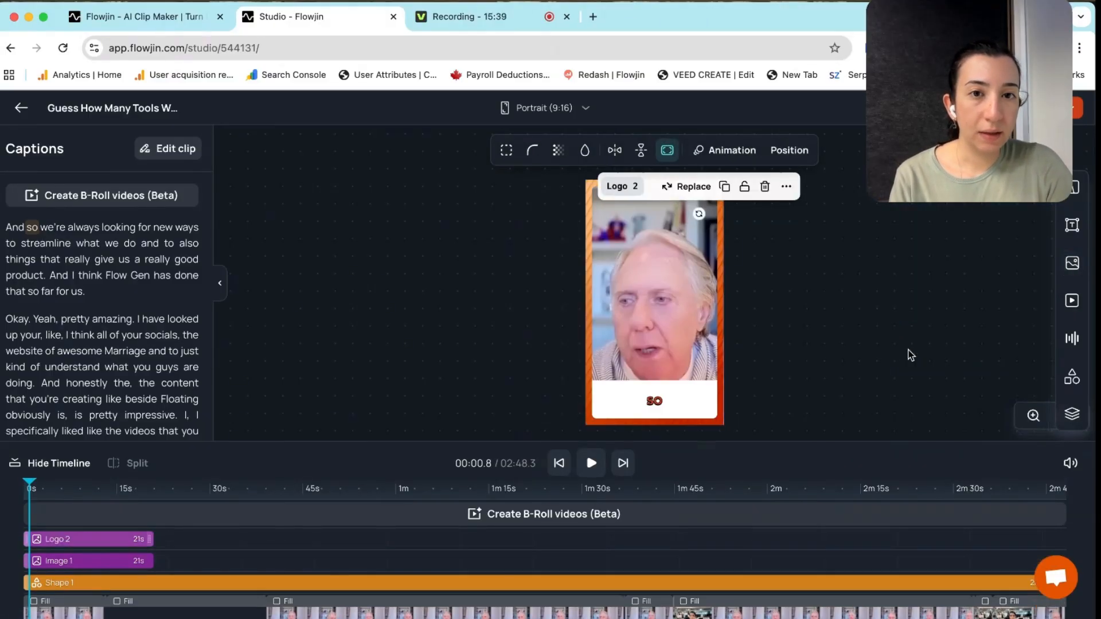
left_click(838, 319)
left_click_drag(697, 189, 695, 194)
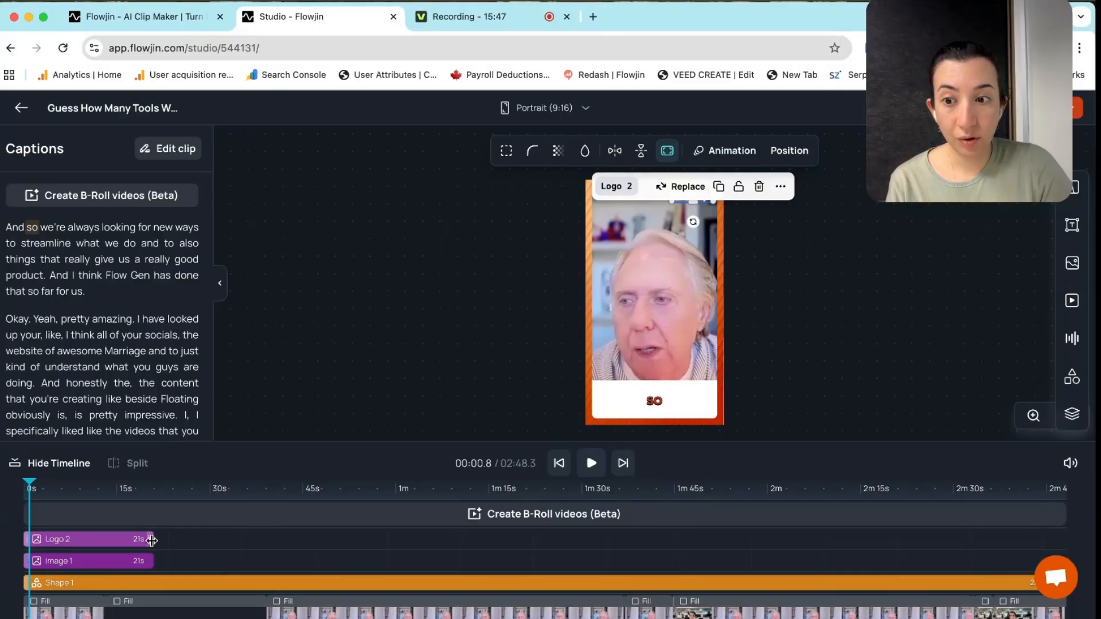
left_click_drag(151, 540, 1074, 544)
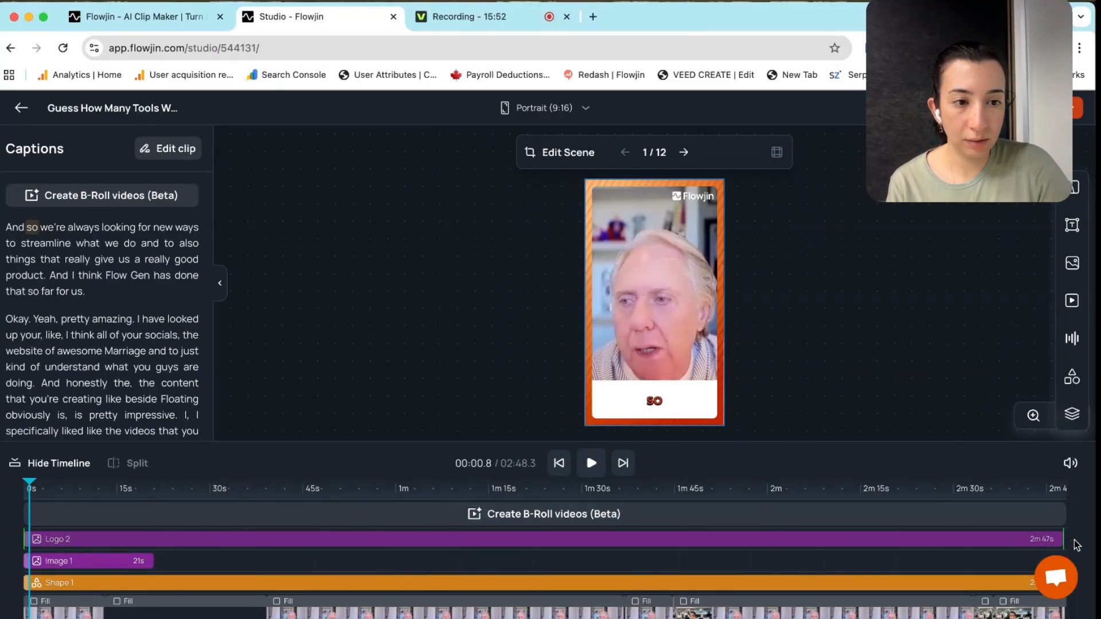
left_click_drag(151, 561, 1064, 557)
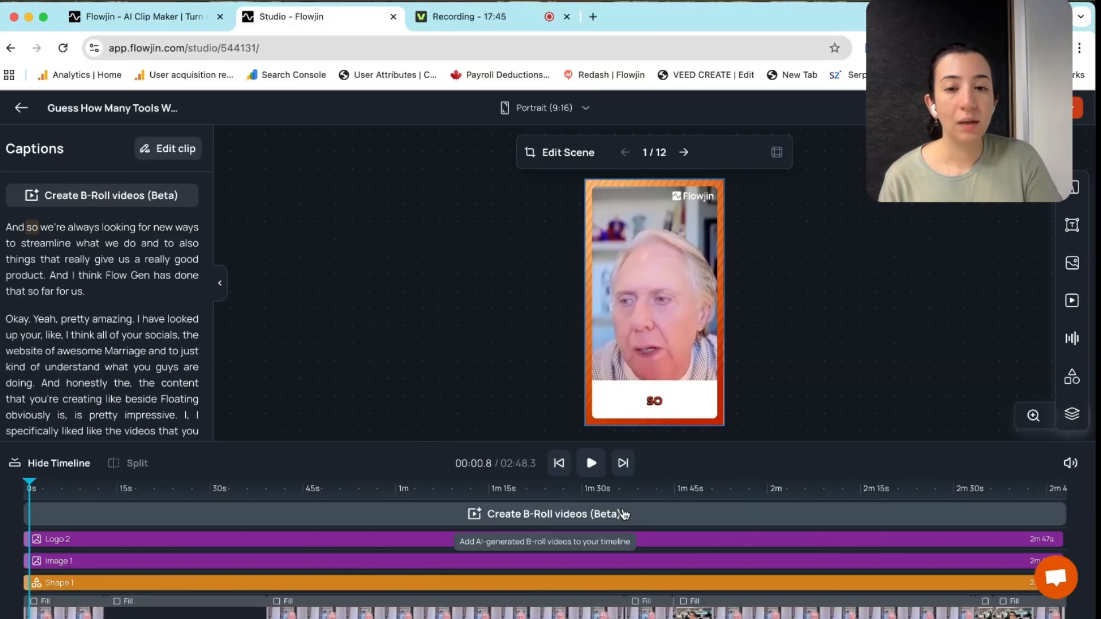
Generate AI B-roll clips, then select the office B-Roll 2 clip and open its animations
left_click(536, 514)
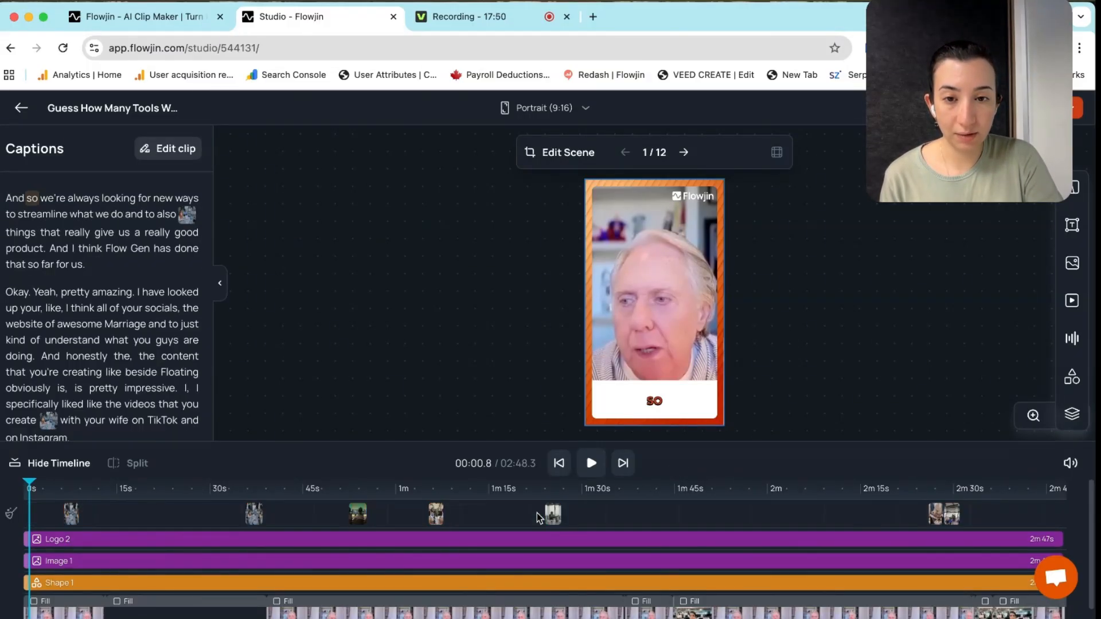
left_click_drag(29, 483, 253, 489)
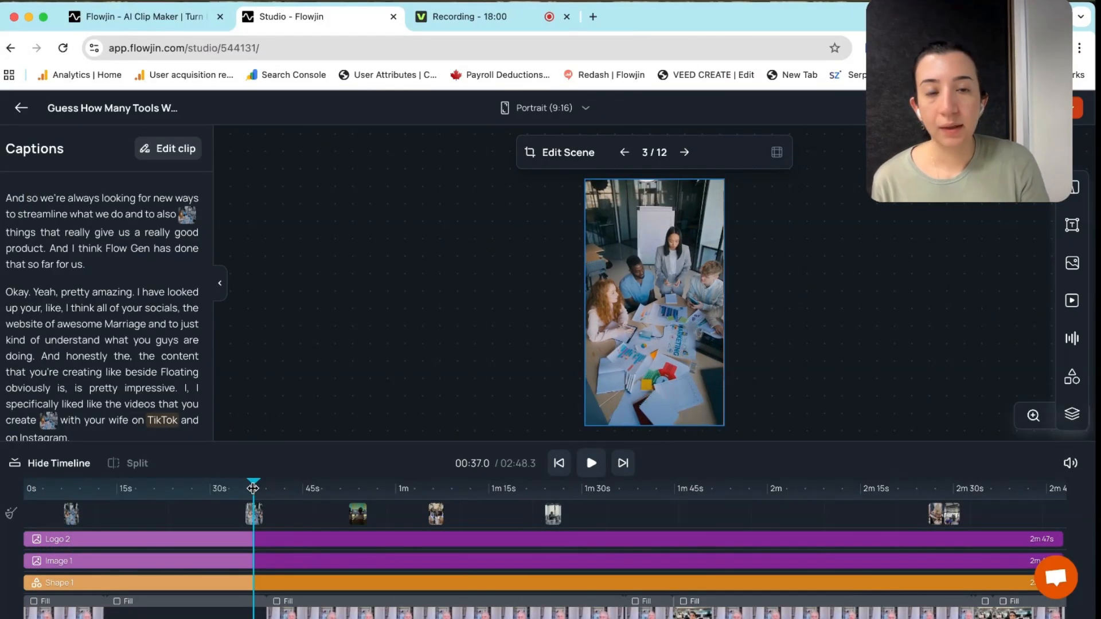
left_click(255, 512)
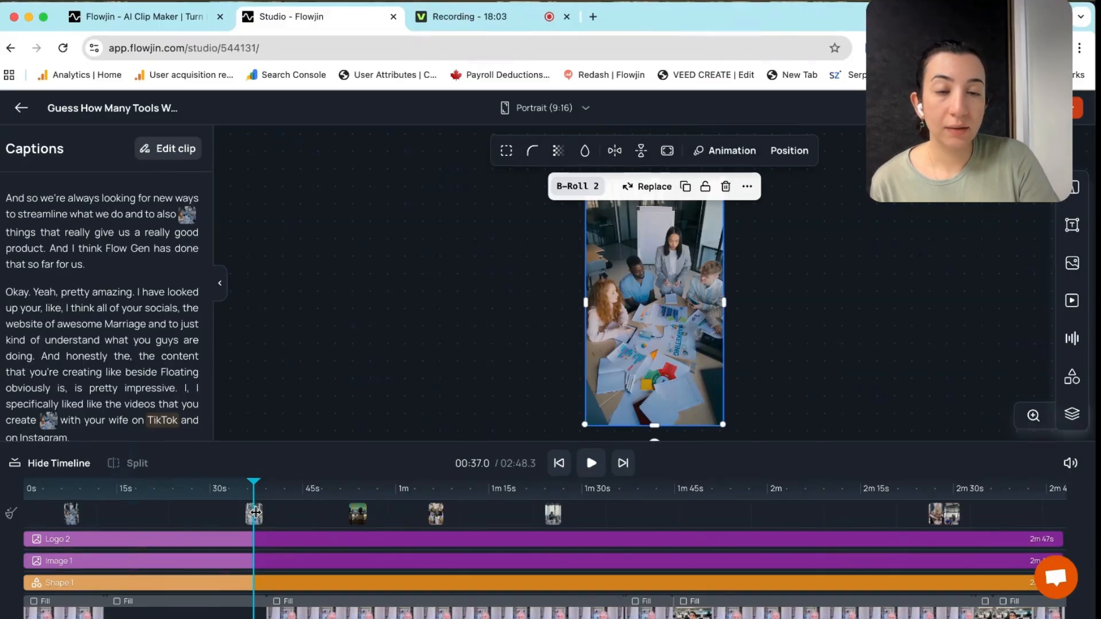
left_click(718, 154)
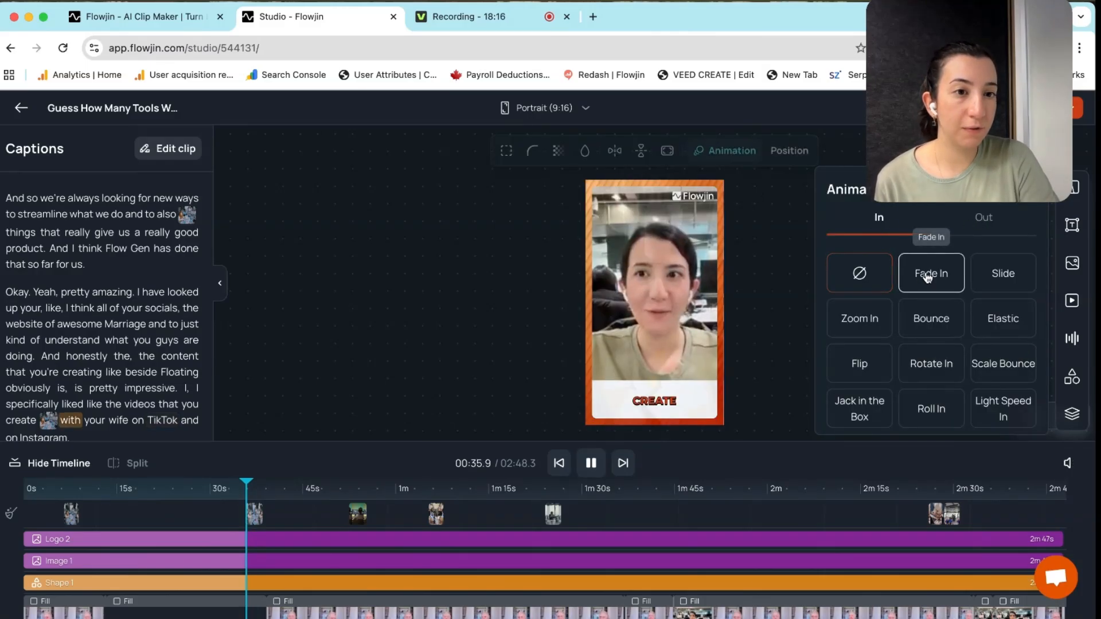
Give the B-Roll 2 clip a Fade Out exit animation
left_click(983, 220)
left_click(956, 260)
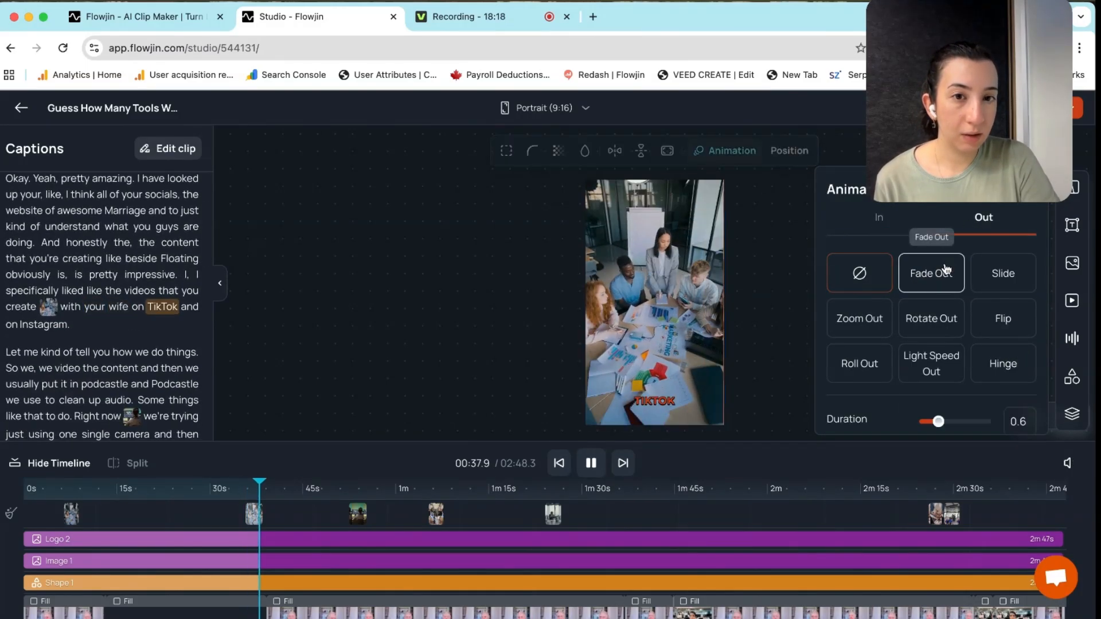
left_click(848, 271)
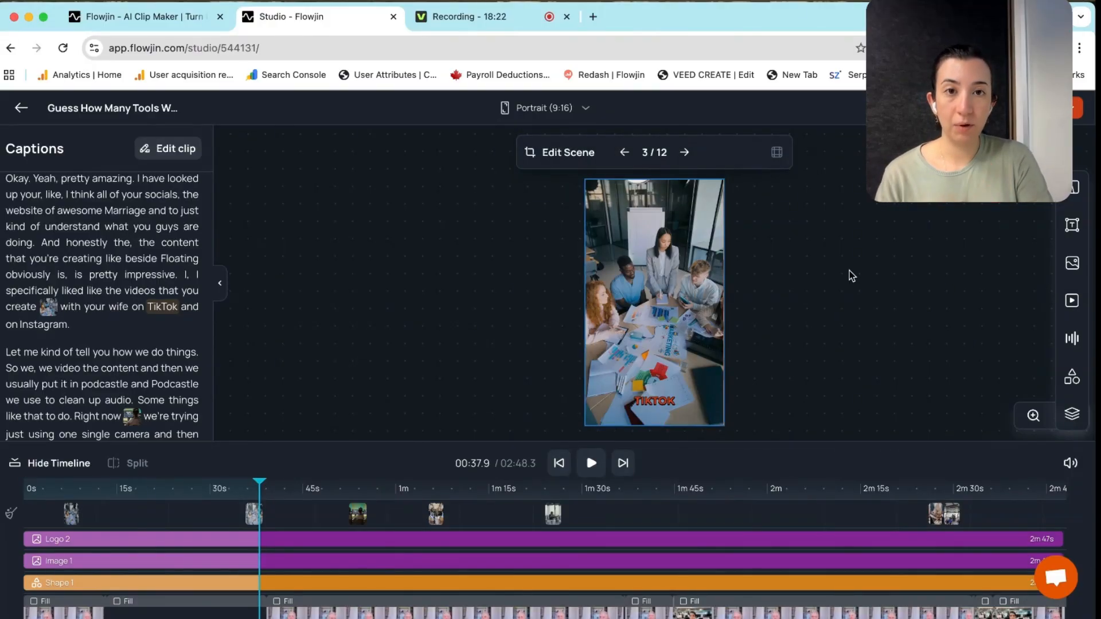
Check the B-Roll 3 and B-Roll 5 clips and return the playhead to about 0:31
left_click(358, 513)
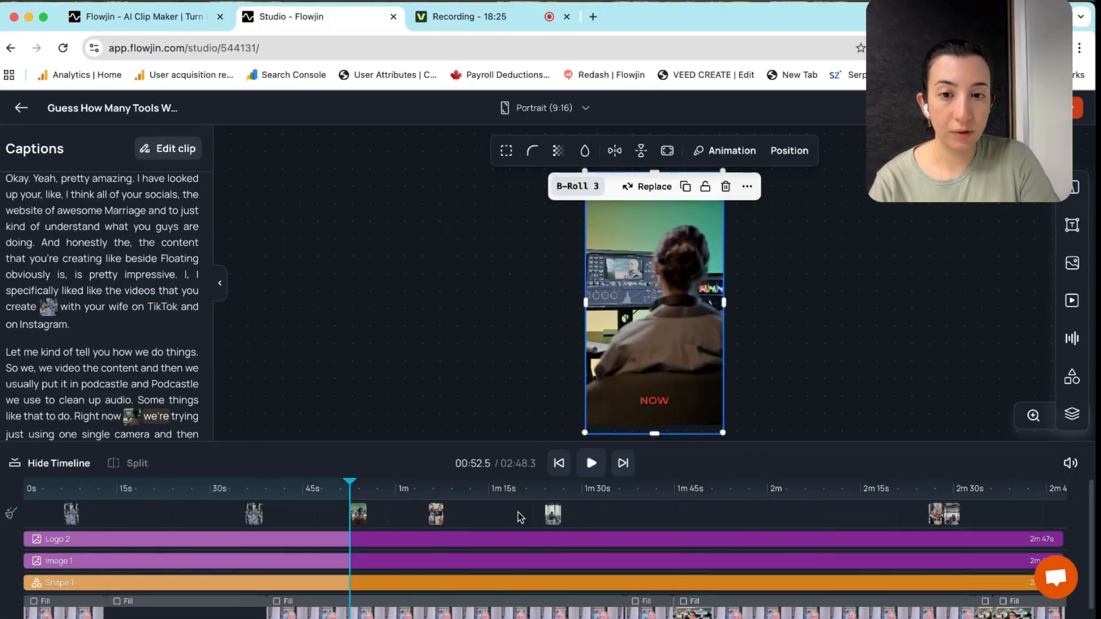
left_click(552, 514)
left_click(221, 490)
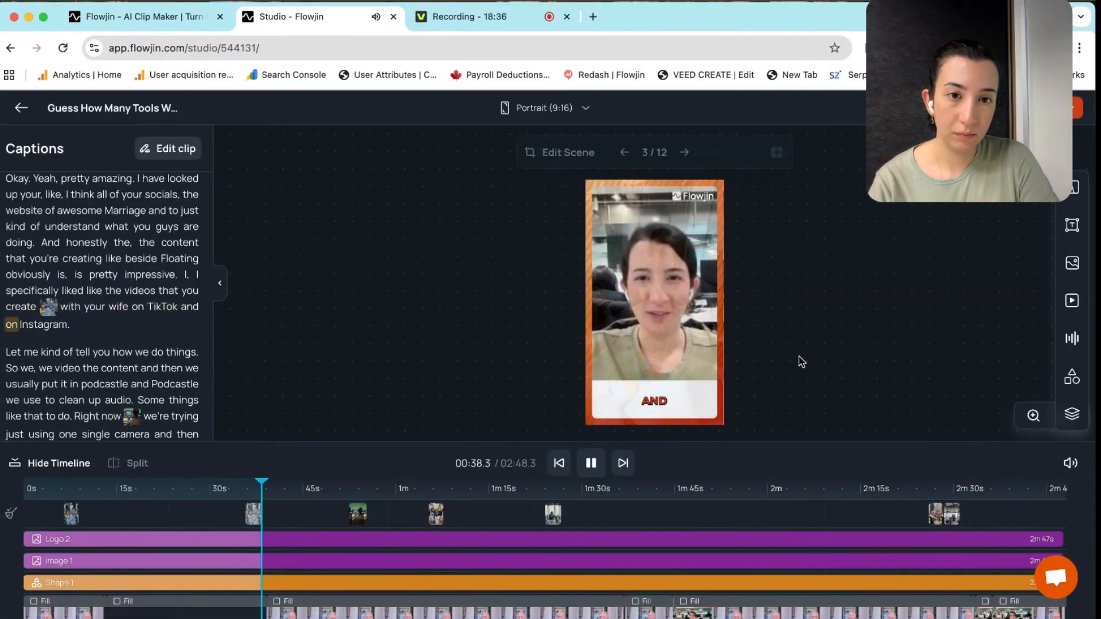
Play from the caption word 'single', then delete the B-Roll 3 clip around 52 seconds
left_click(591, 463)
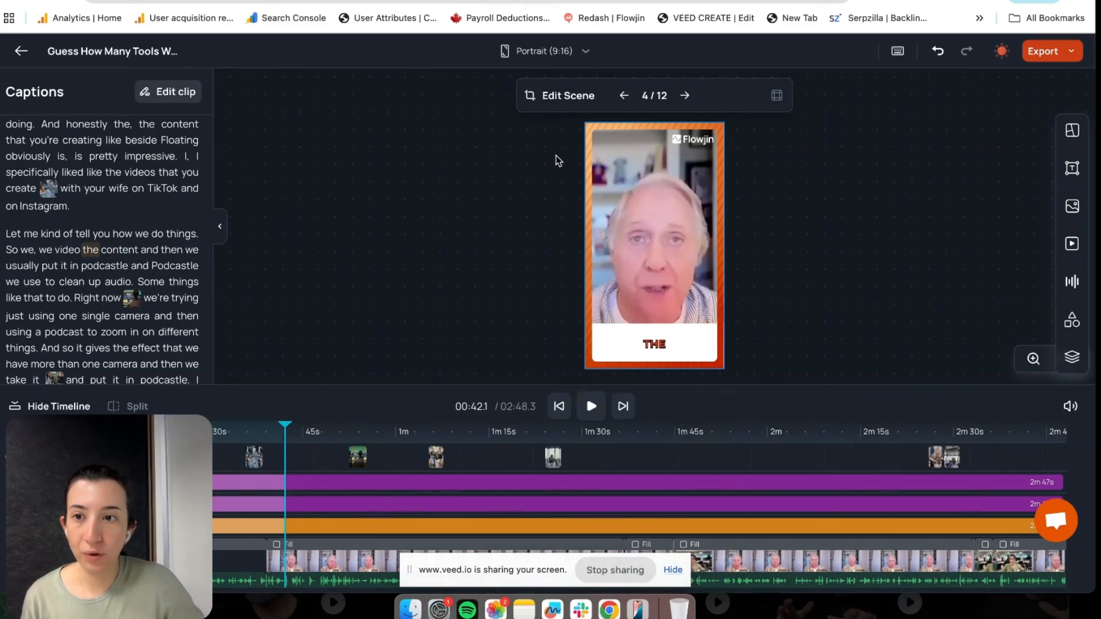
scroll(92, 286, "down", 2)
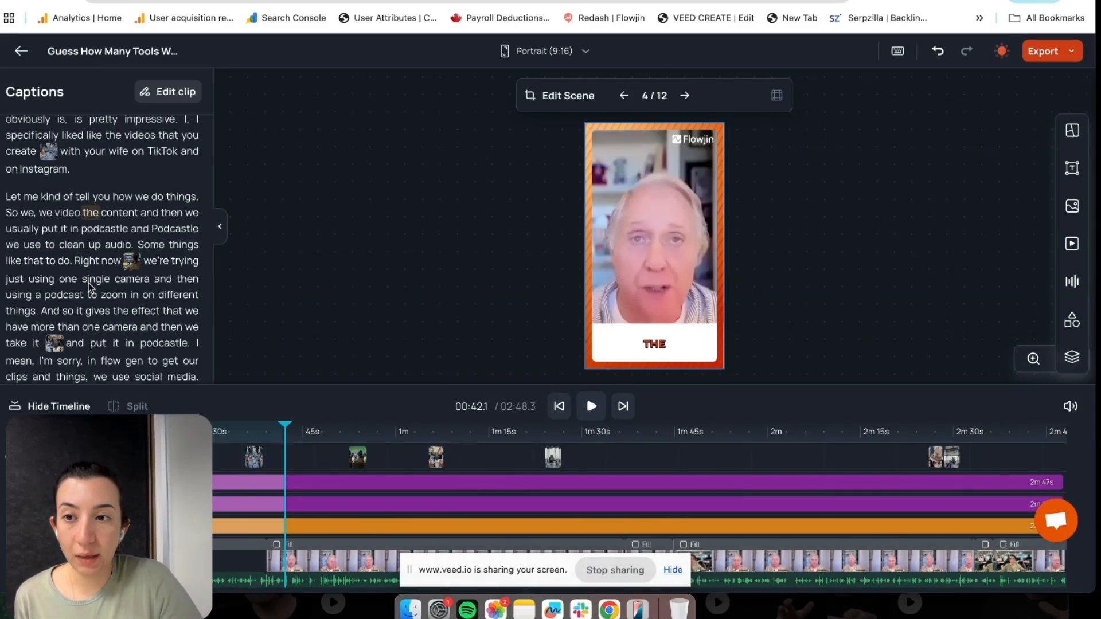
left_click(86, 281)
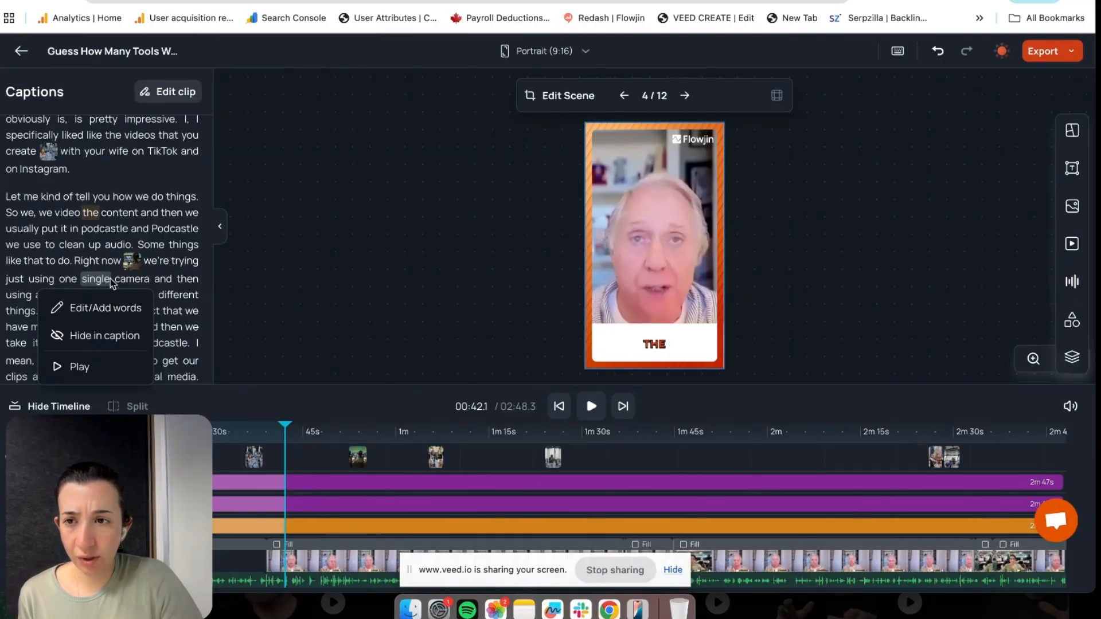
left_click(81, 368)
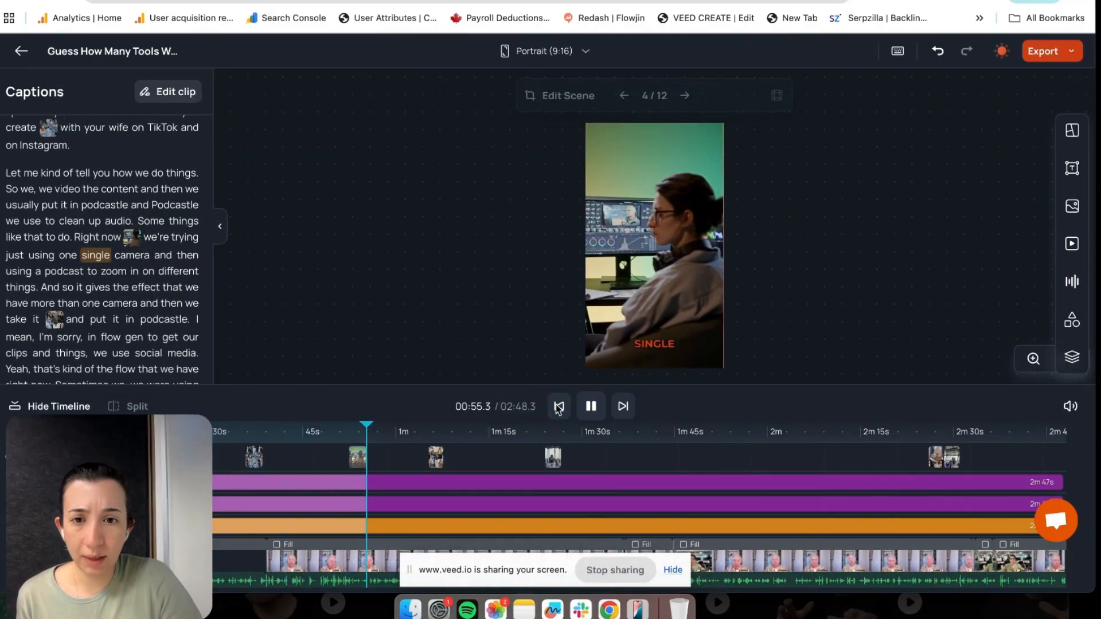
key("space")
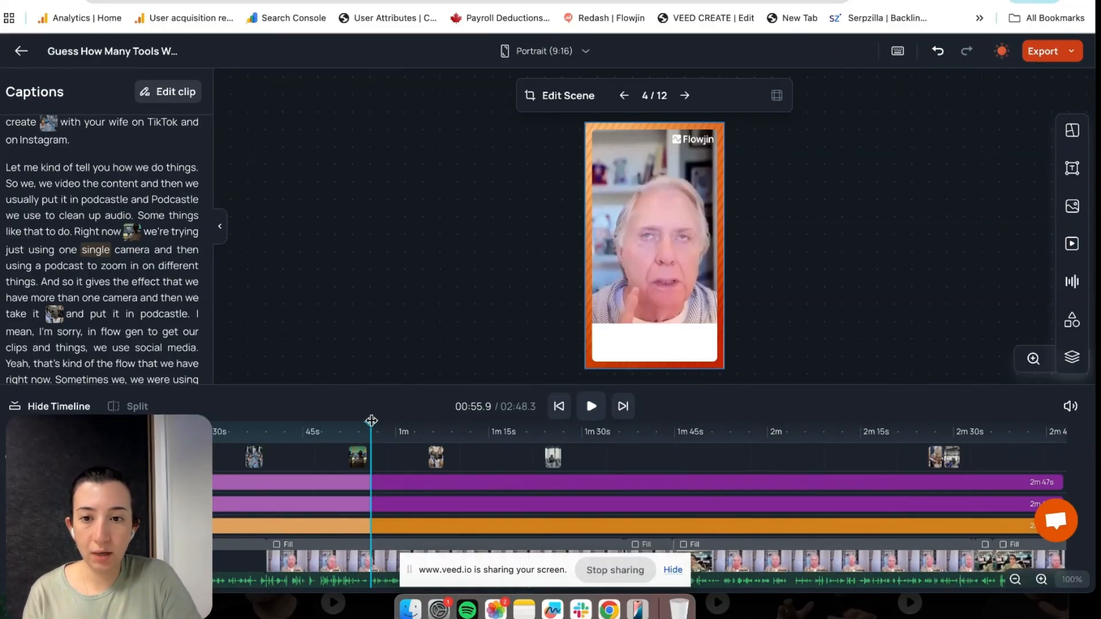
left_click(359, 457)
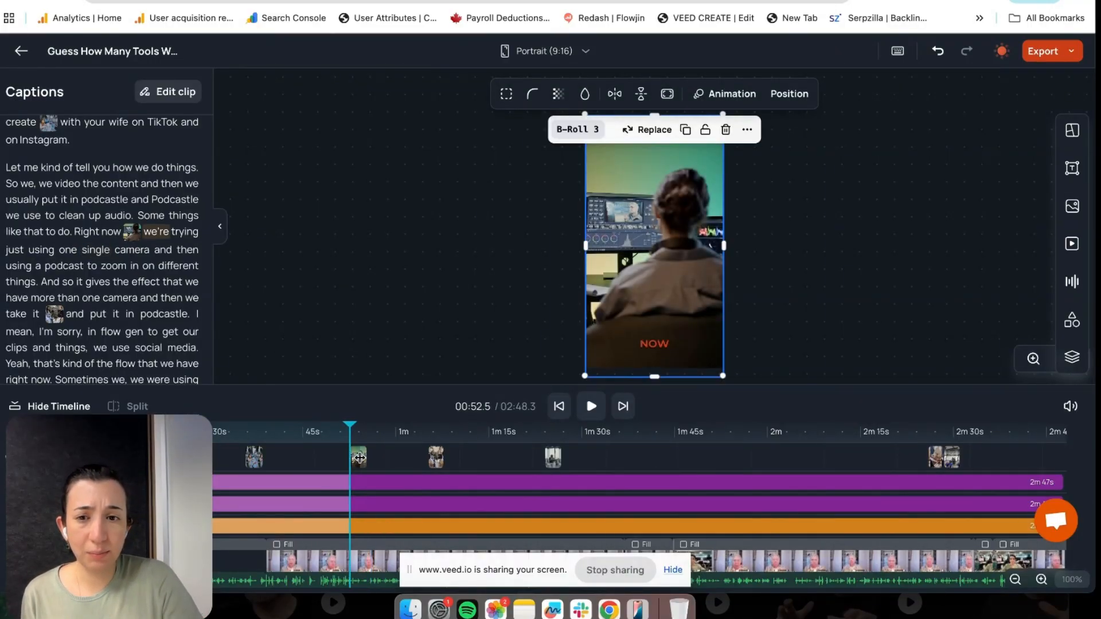
key("Delete")
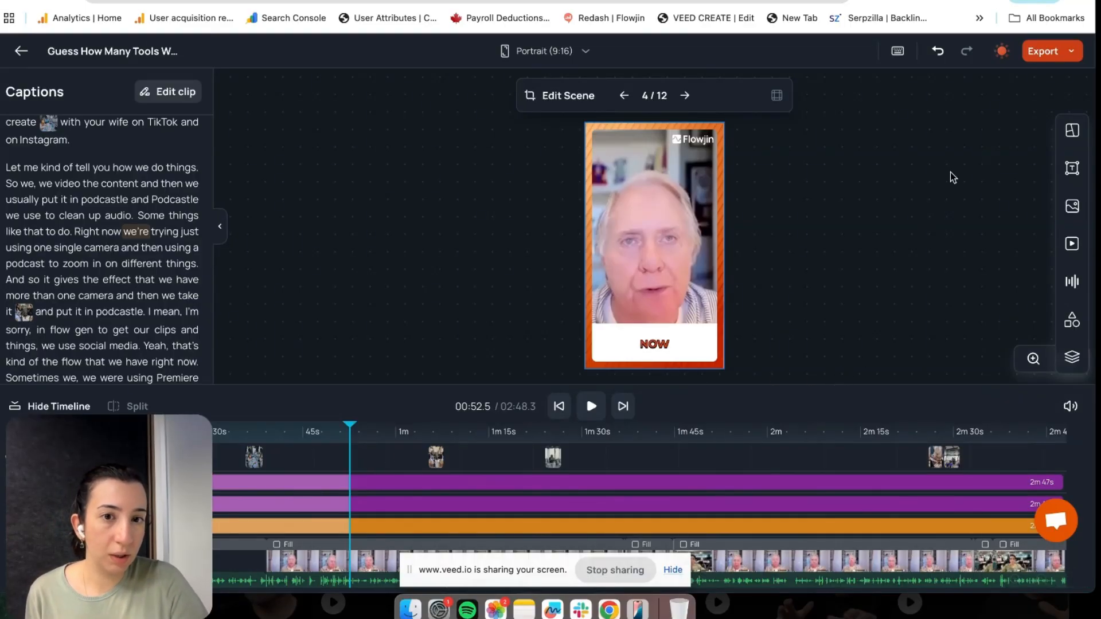
Search stock videos for 'camera', add the first clip at 52.5 s, and trim it slightly
left_click(1073, 246)
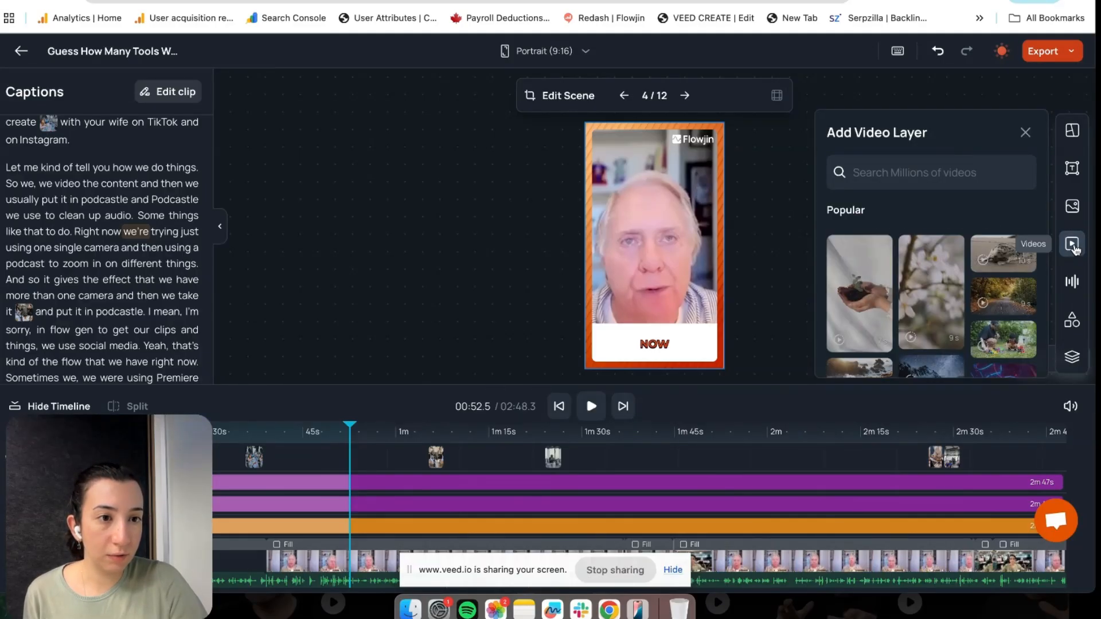
scroll(985, 280, "down", 1)
scroll(985, 280, "up", 1)
left_click(943, 166)
type("camera")
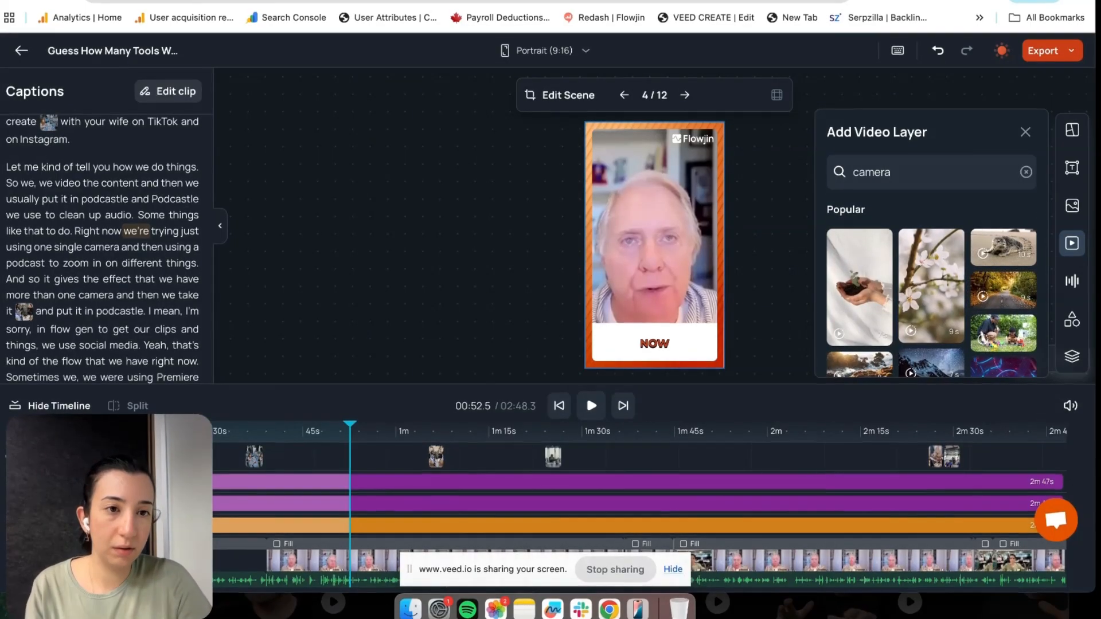
key("Return")
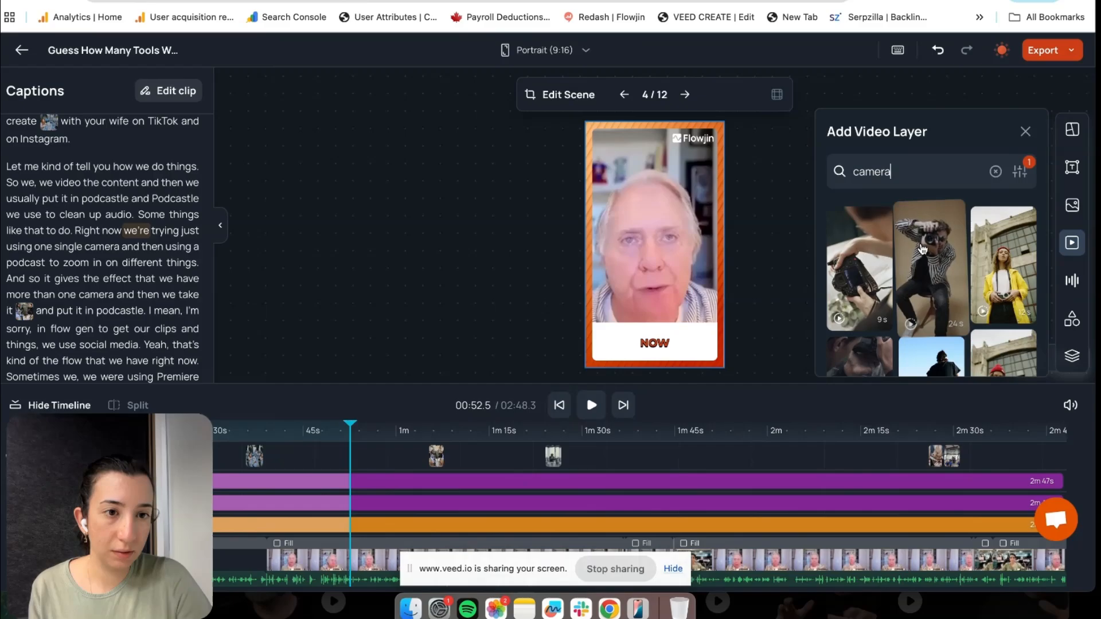
left_click(860, 265)
left_click_drag(398, 468, 379, 469)
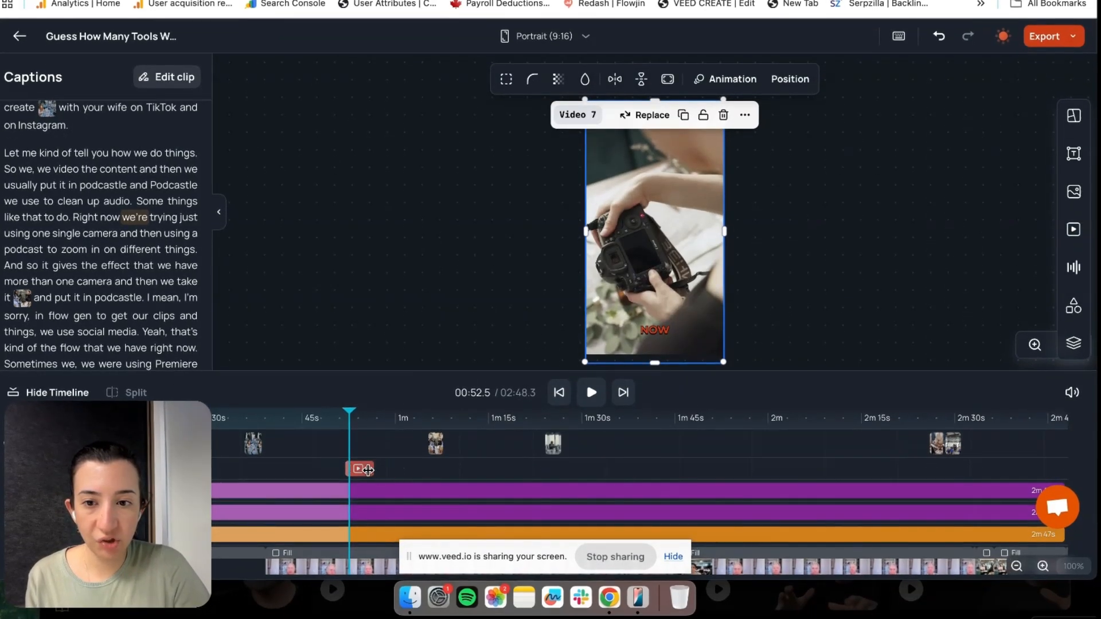
left_click(828, 266)
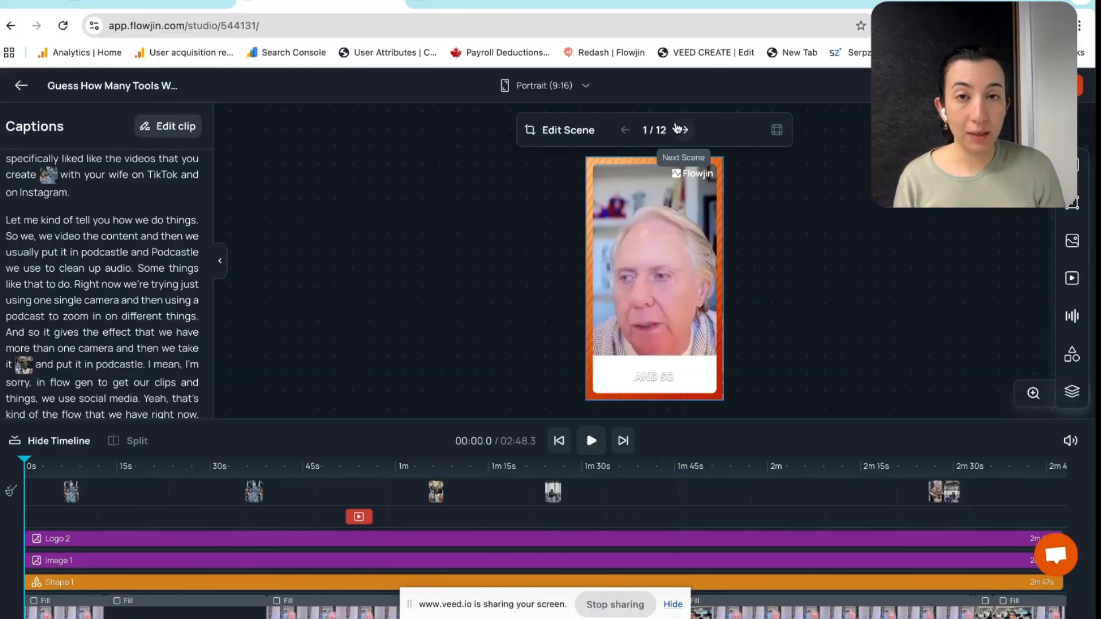
At the video's start, add the 'Tips for' text preset near the top
left_click(25, 458)
left_click_drag(25, 457, 9, 465)
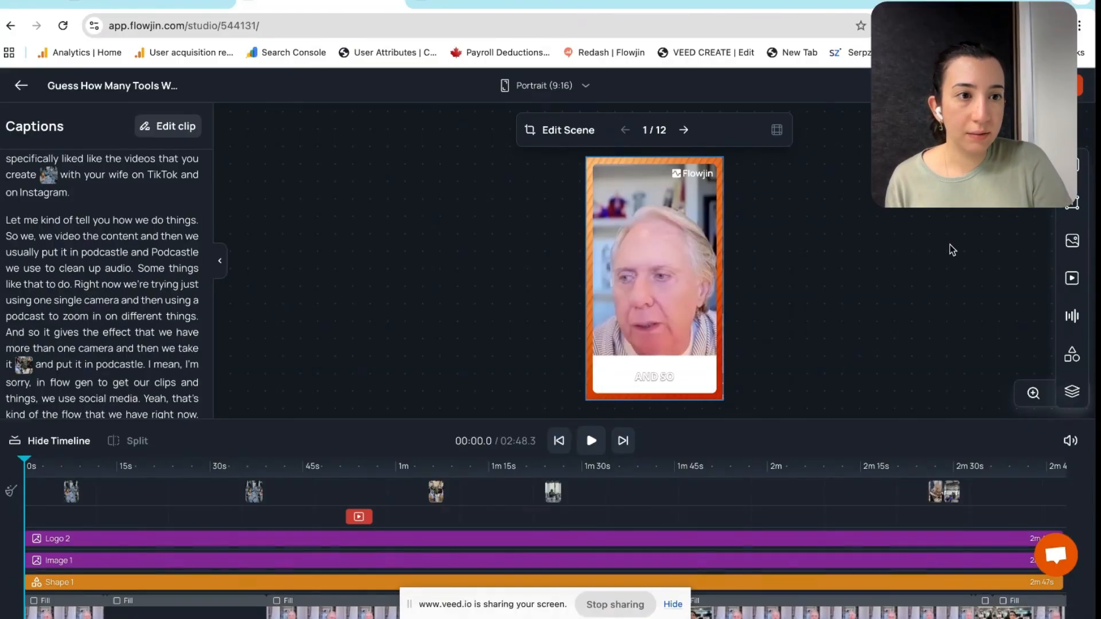
left_click(1075, 208)
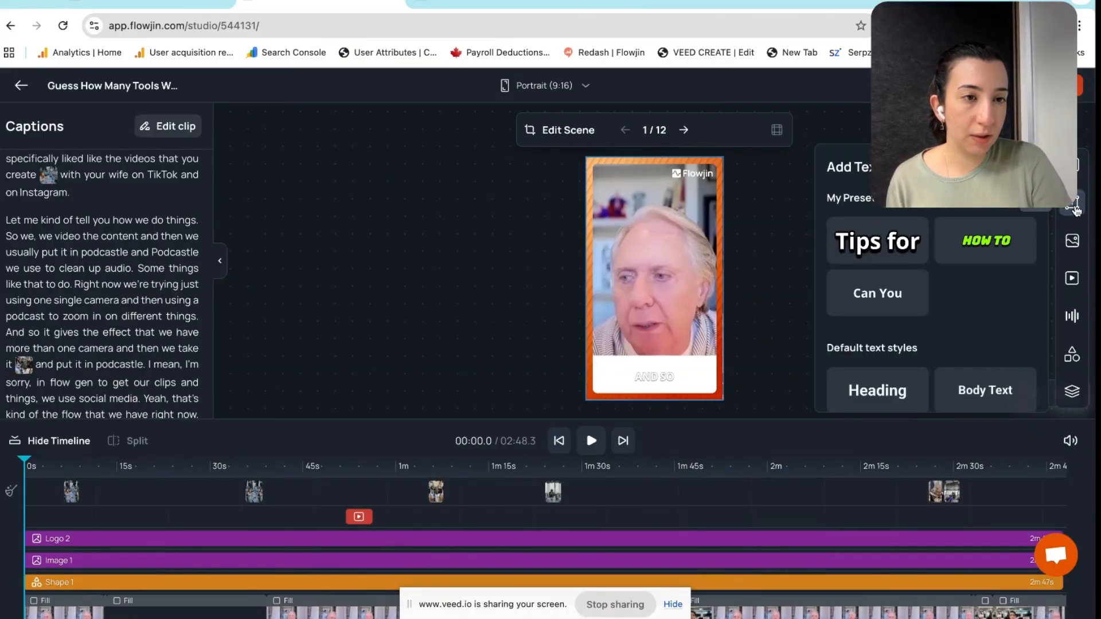
left_click(885, 261)
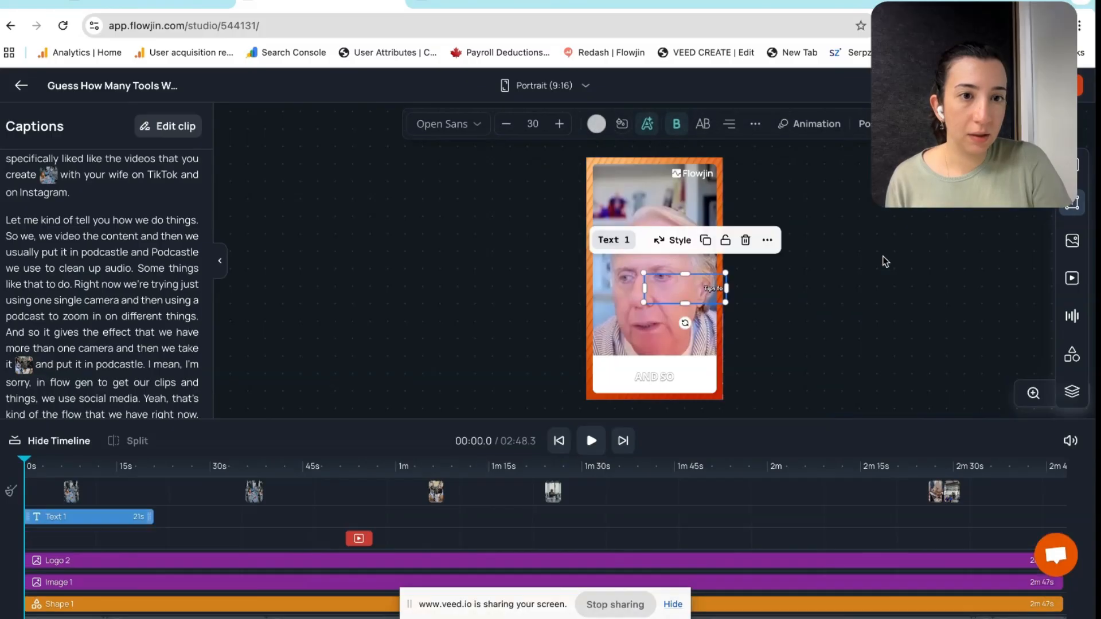
left_click_drag(711, 293, 668, 204)
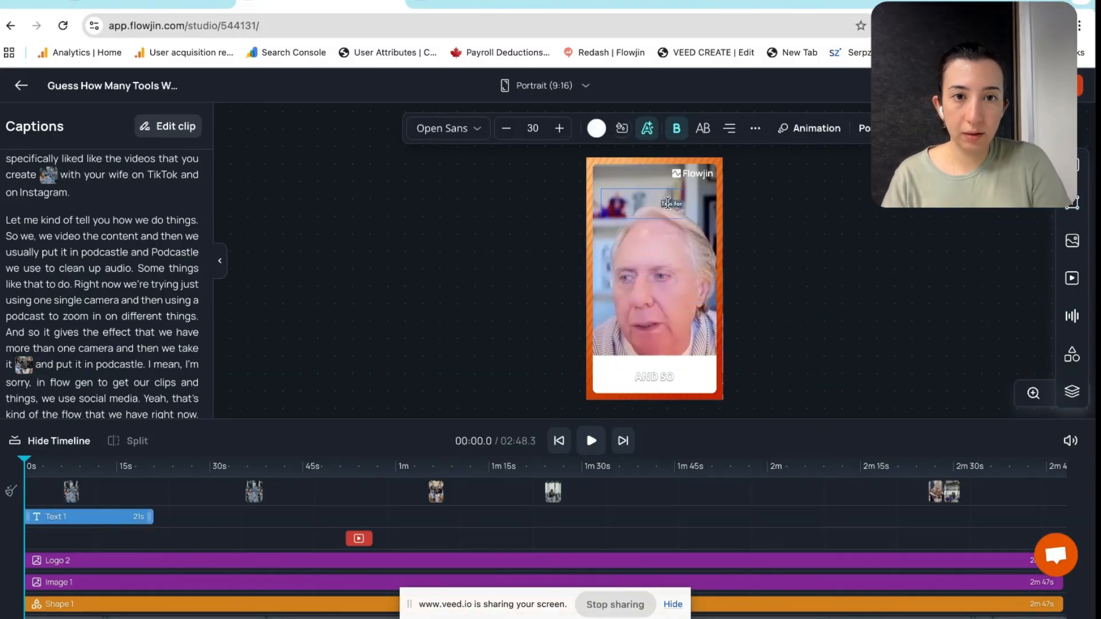
Replace the placeholder with a title asking why the interviewee likes Flowjin, ending with '?'
key("super+a")
type("w")
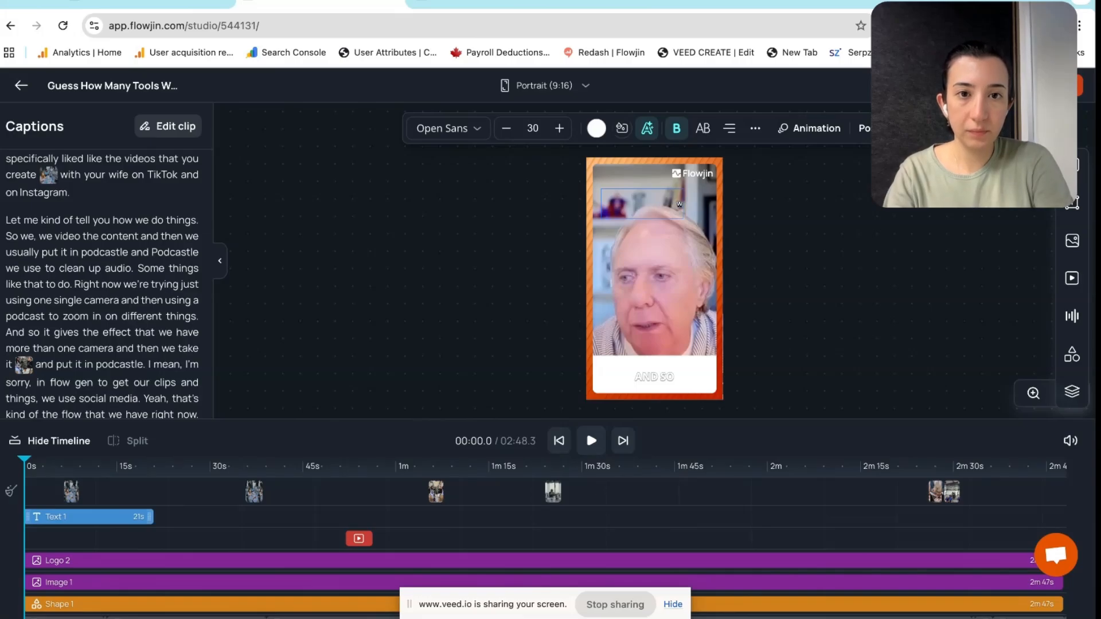
type("hy Kim likes Flowjin")
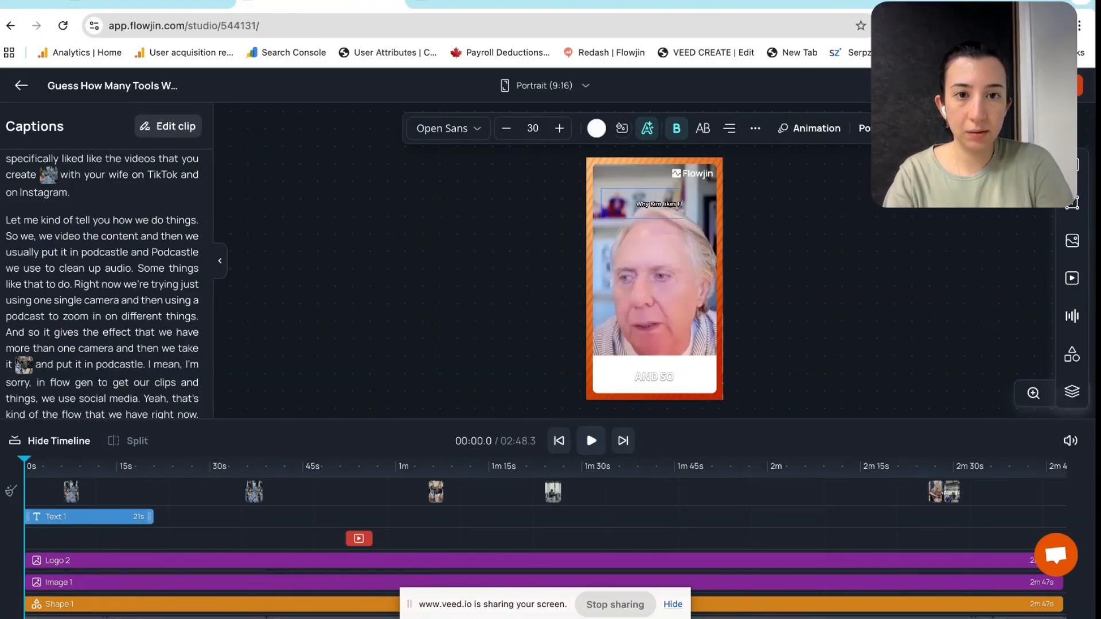
left_click(671, 203)
type("?")
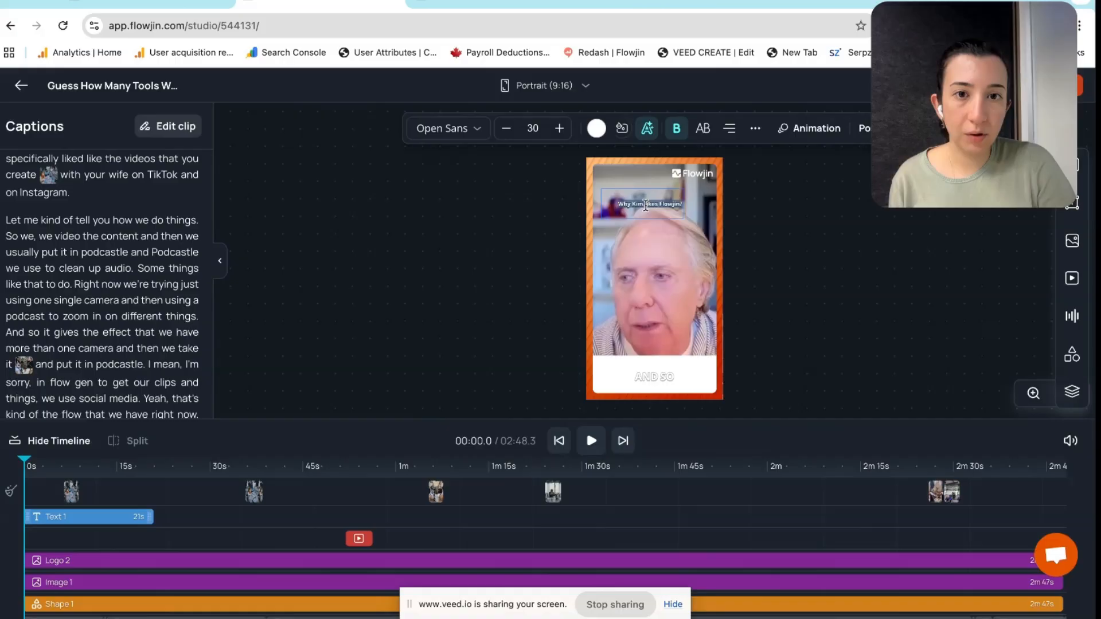
Enlarge the title to size 36, centre it near the top, and shorten it to 14 seconds
left_click(559, 128)
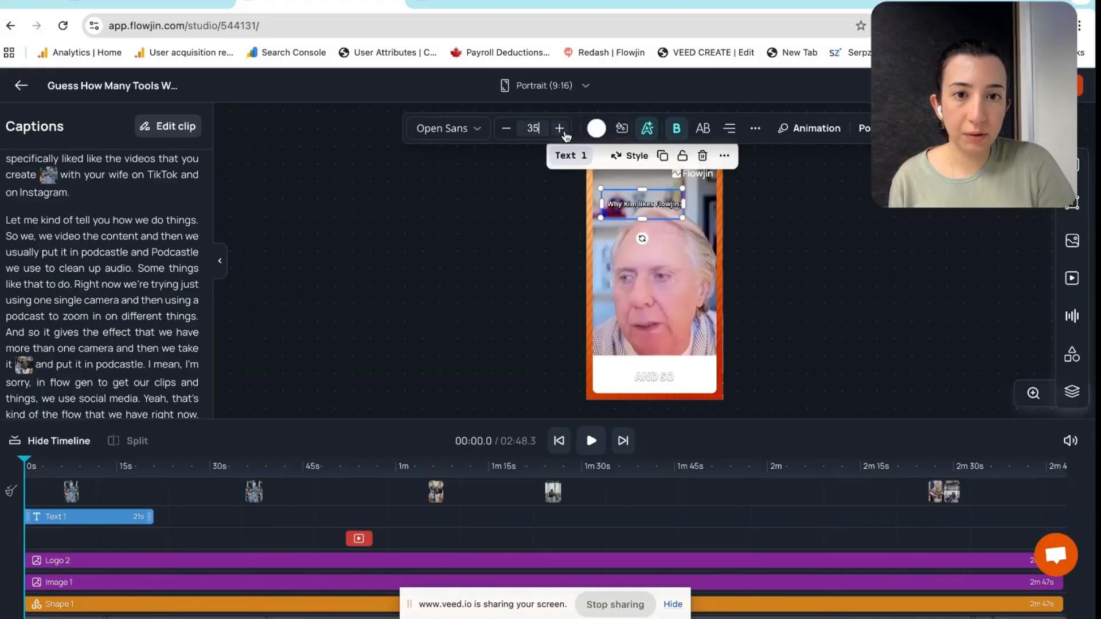
left_click(865, 268)
left_click_drag(665, 205, 677, 200)
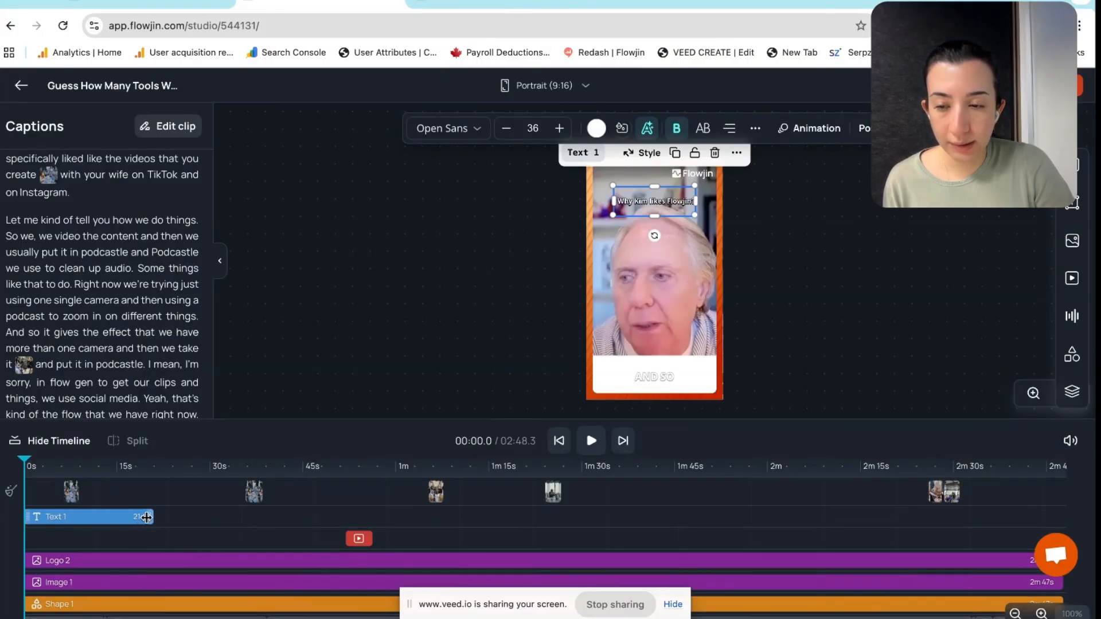
left_click_drag(150, 517, 107, 518)
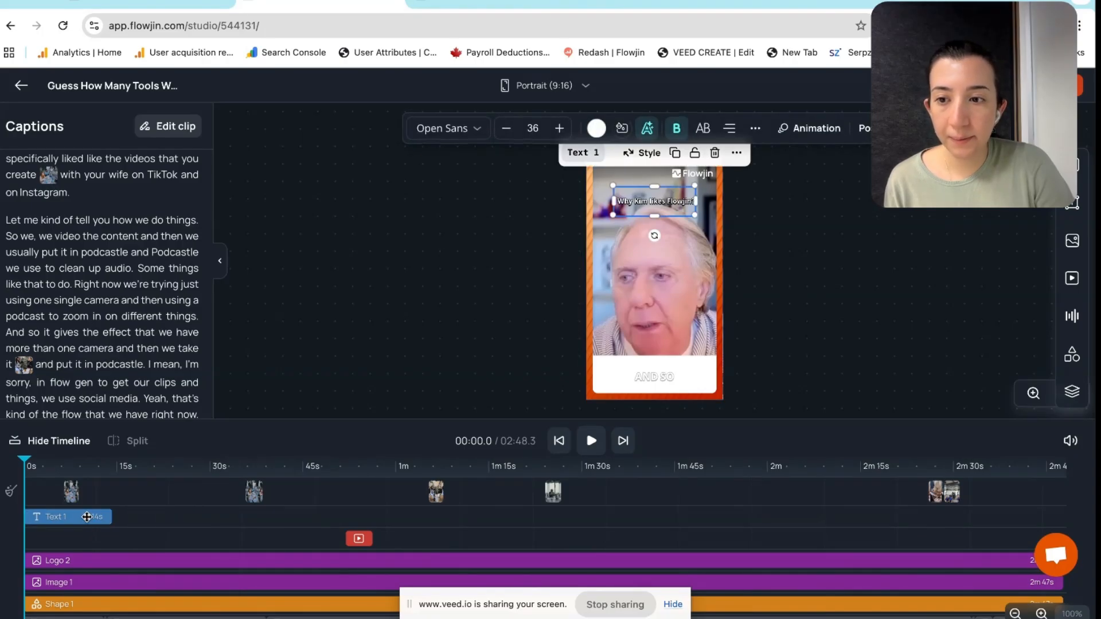
Give the Text 1 question title a Slide entrance with Slide right direction, then deselect it
left_click(813, 130)
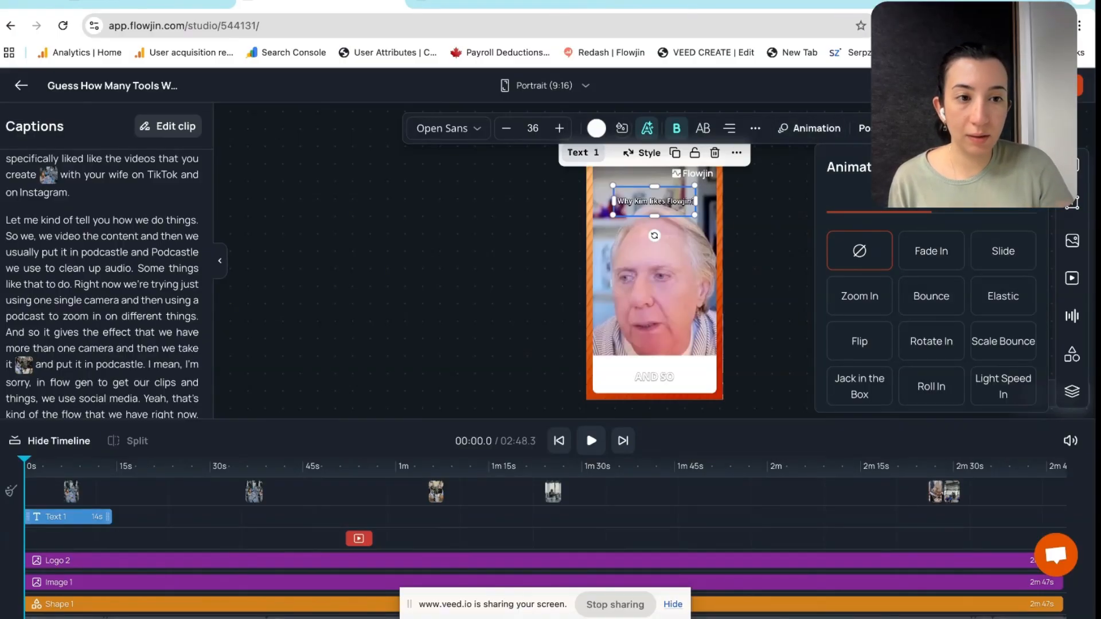
left_click(1007, 304)
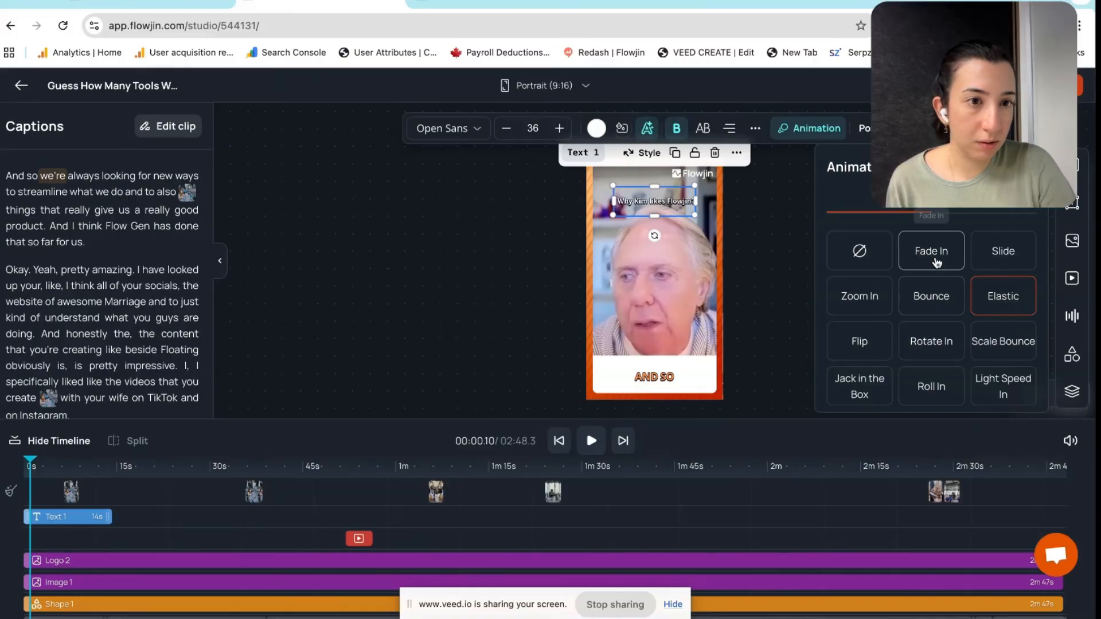
left_click(1010, 259)
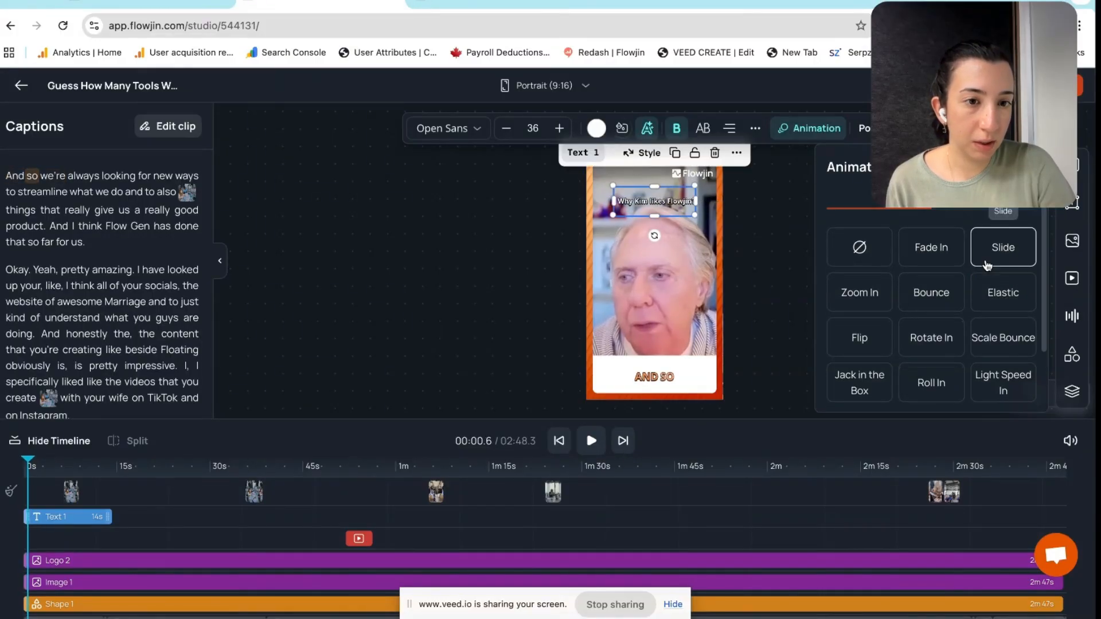
scroll(987, 265, "down", 2)
scroll(987, 264, "down", 1)
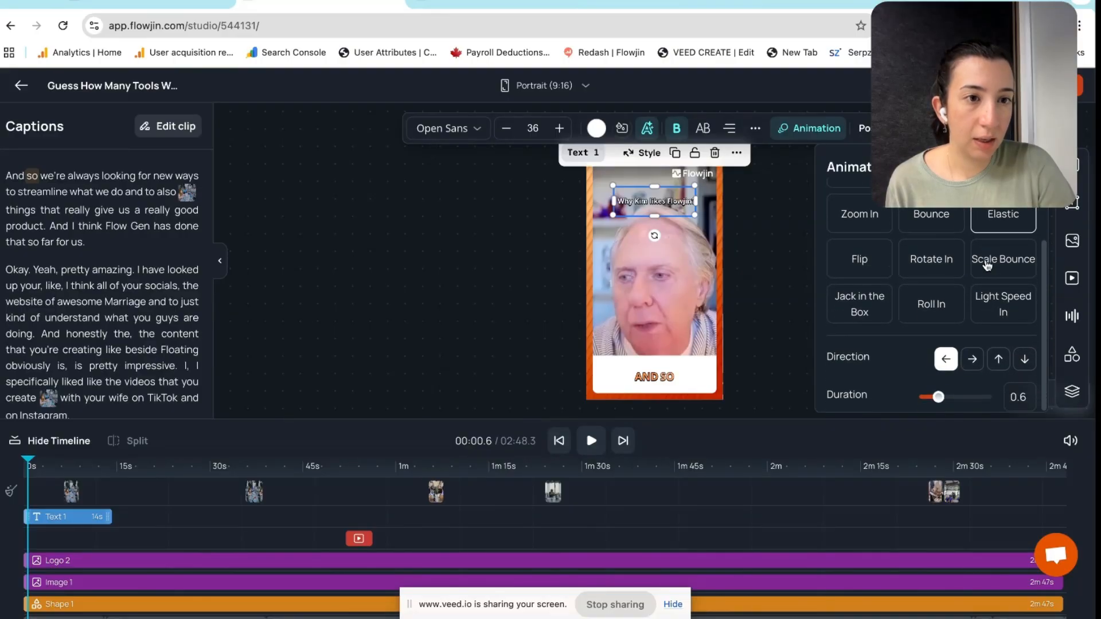
left_click(973, 360)
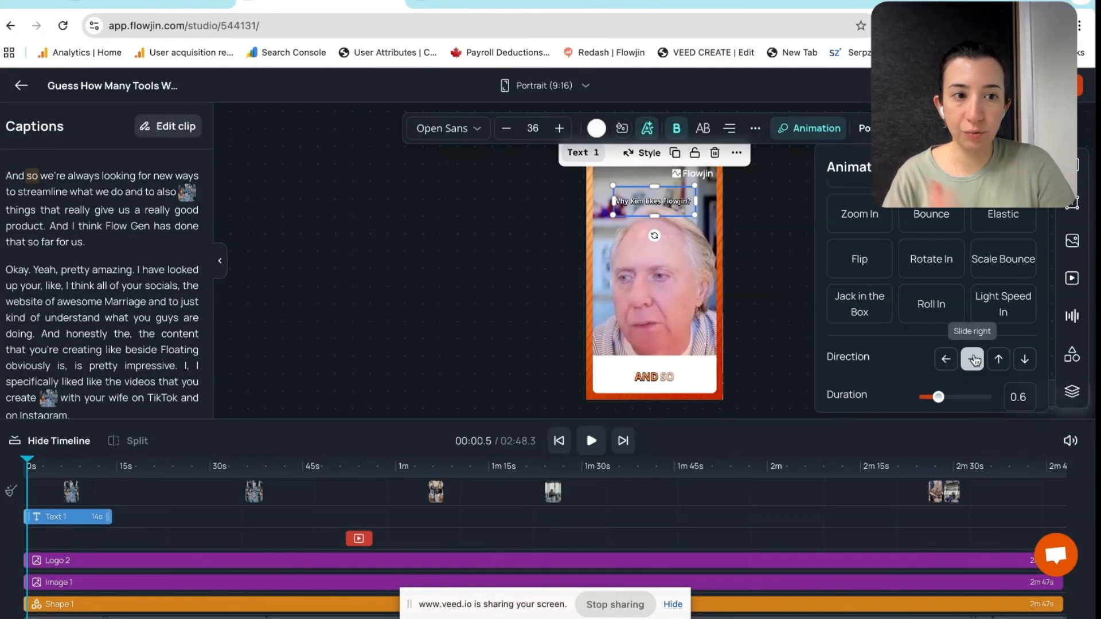
left_click(768, 341)
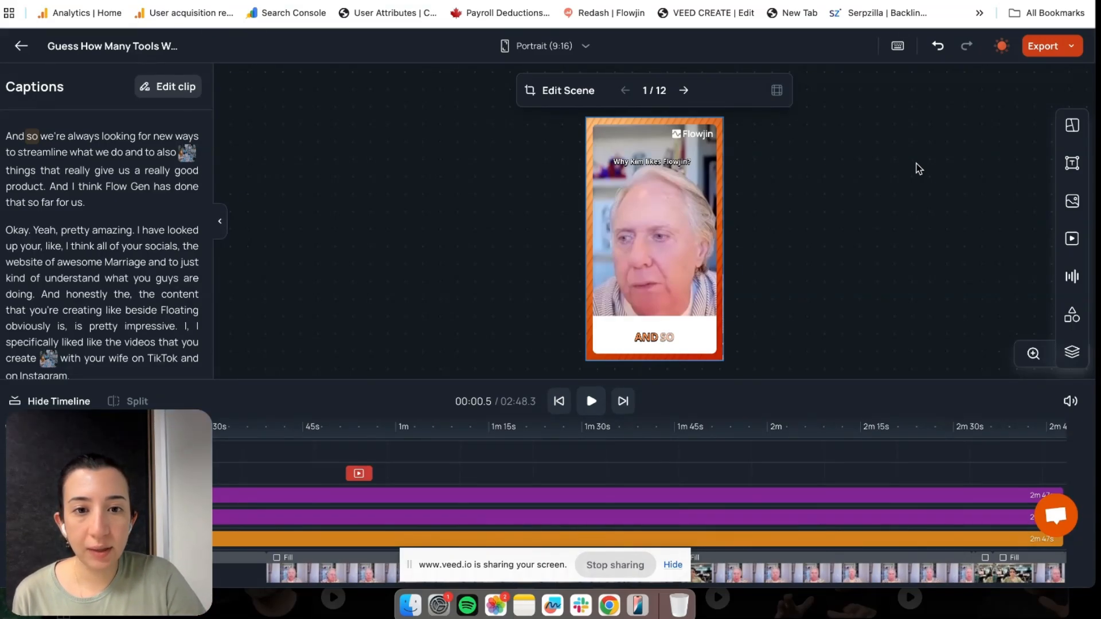
Delete the question title and add a Heading text layer containing the speaker's name
left_click(640, 163)
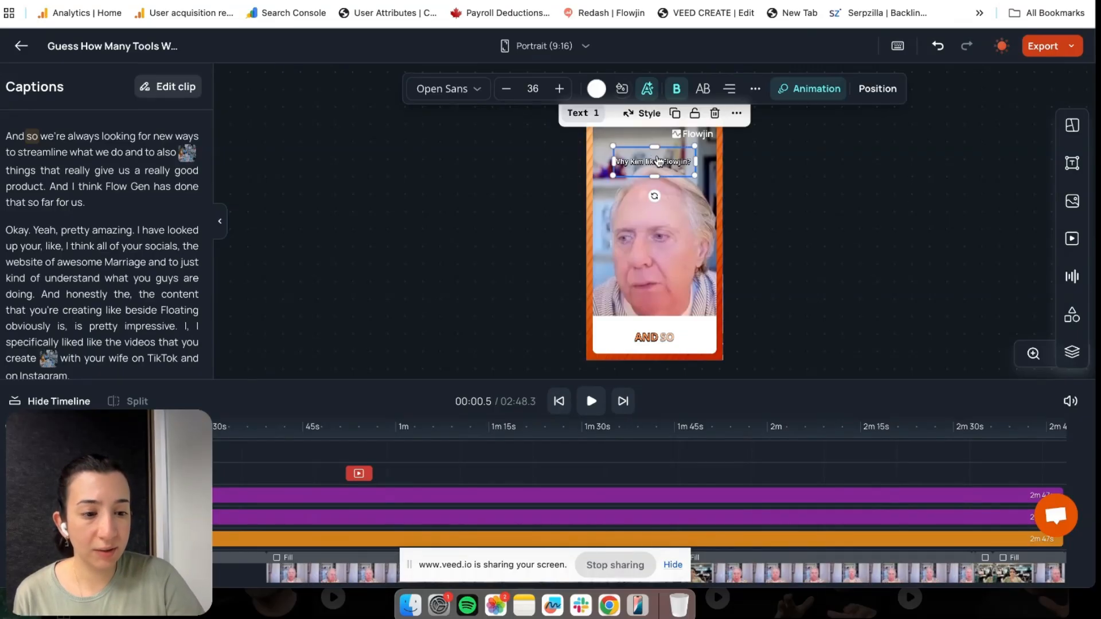
key("Delete")
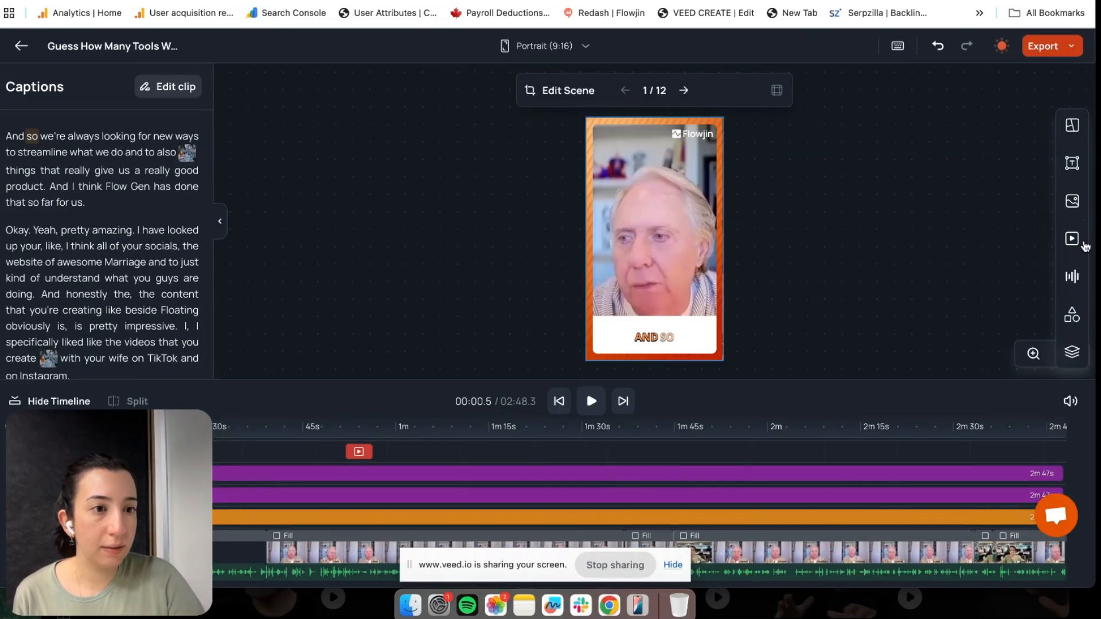
left_click(1072, 162)
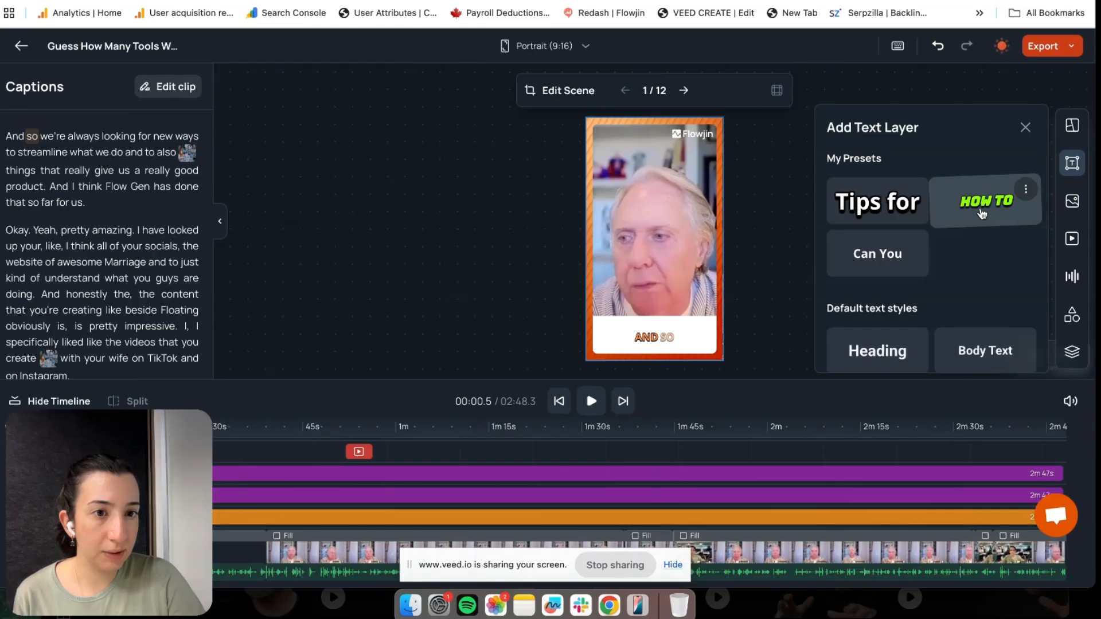
left_click(888, 349)
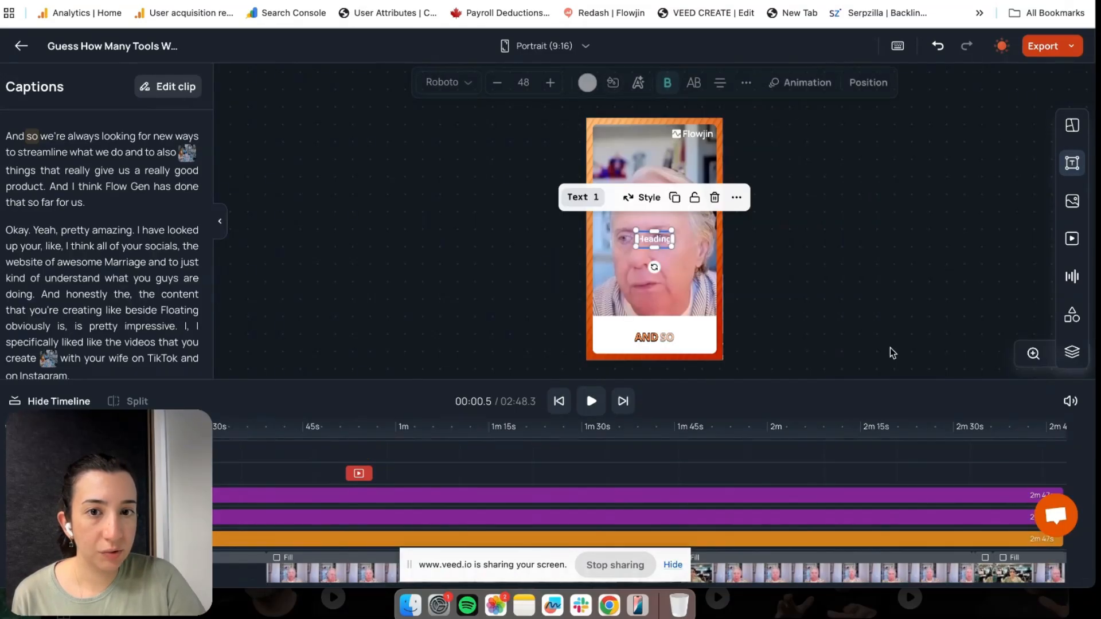
double_click(654, 238)
key("super+a")
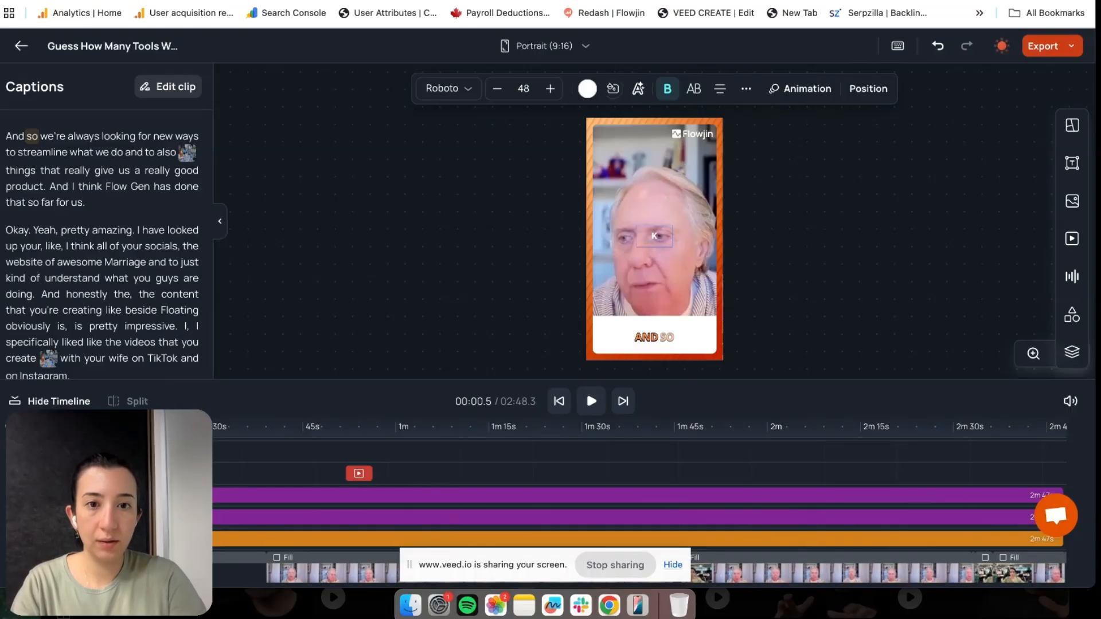
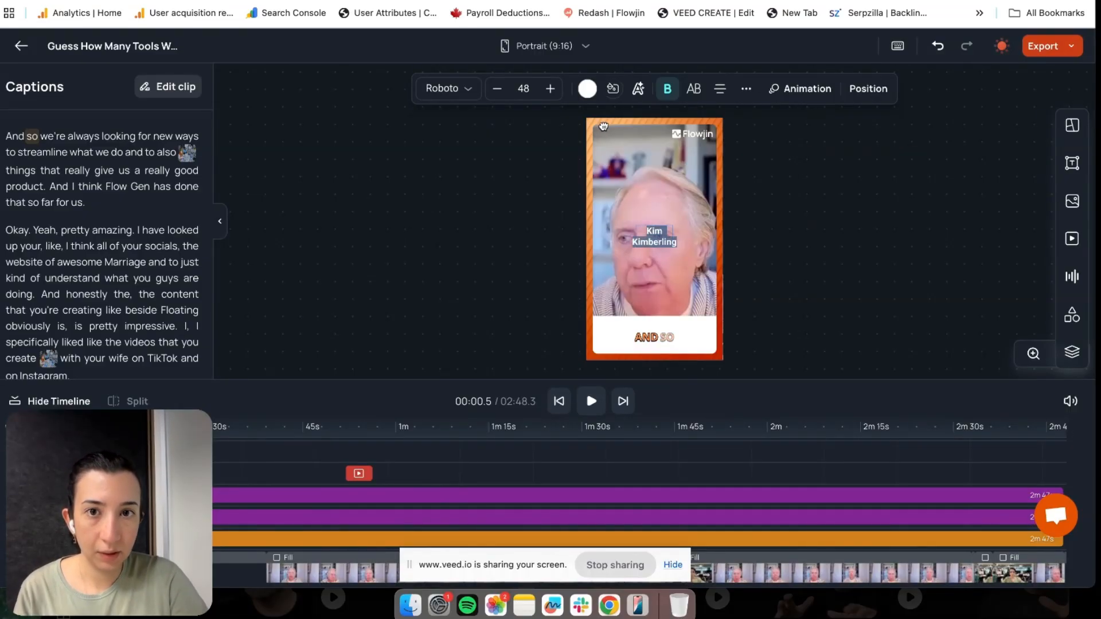
Move the name heading to the top-left corner and size it to 40
left_click(549, 92)
left_click(550, 89)
left_click(550, 88)
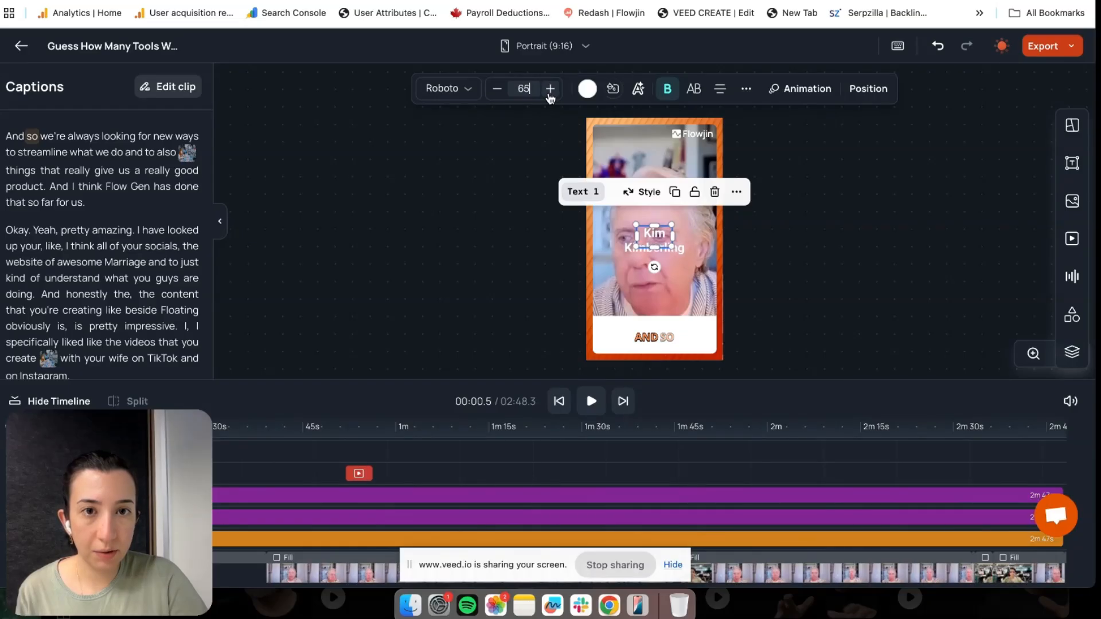
left_click(720, 89)
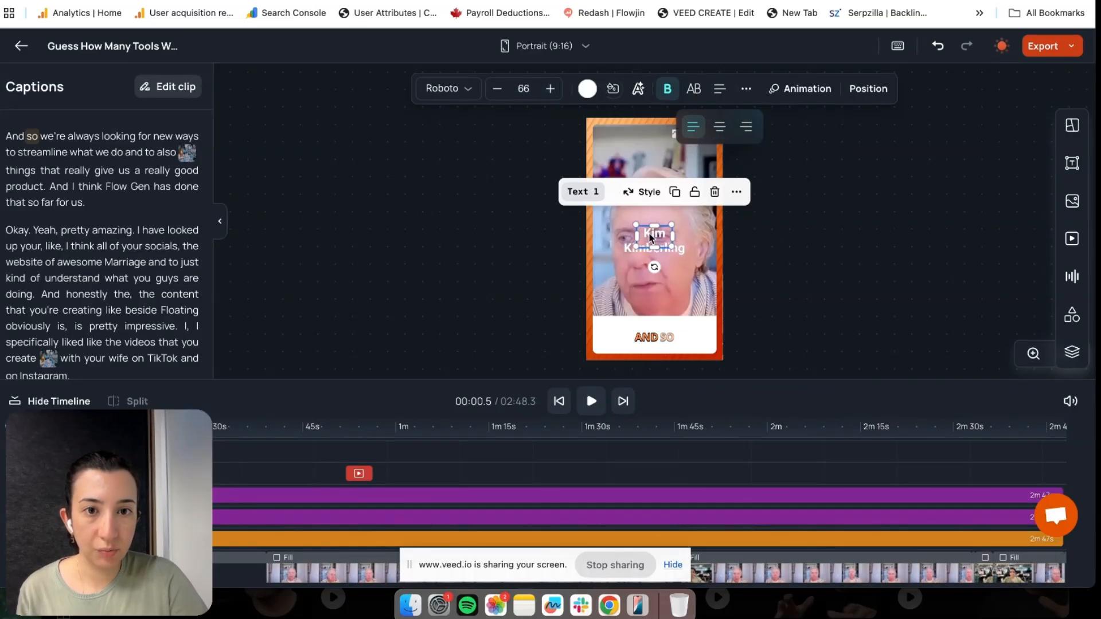
left_click(649, 232)
left_click_drag(649, 236, 614, 154)
left_click(498, 93)
left_click(498, 92)
left_click(498, 93)
left_click(497, 92)
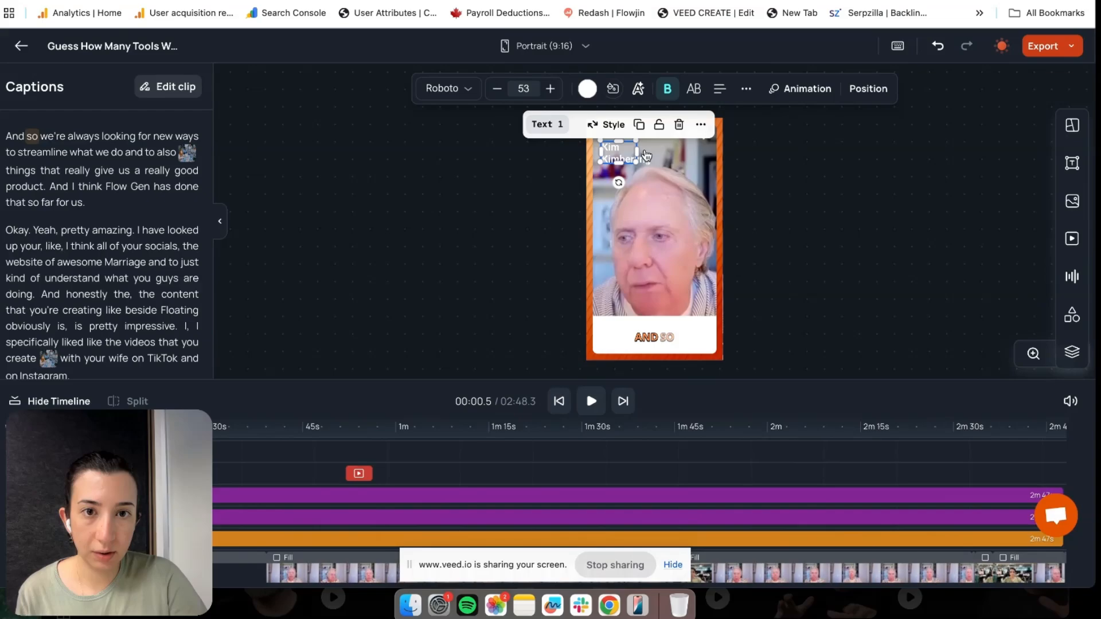
left_click_drag(634, 160, 658, 142)
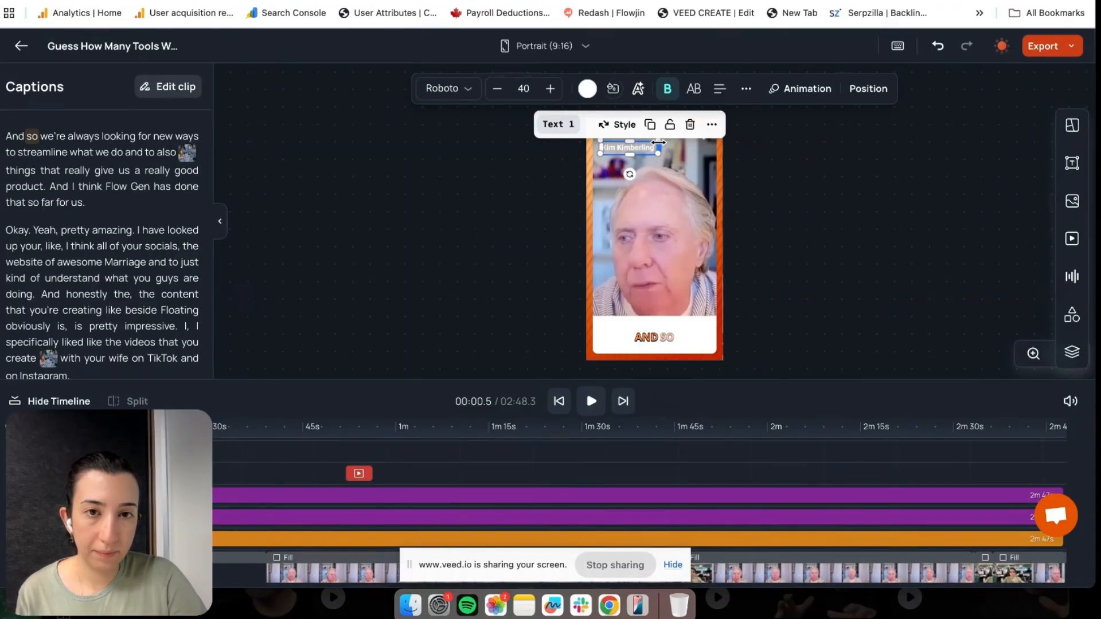
left_click(1077, 166)
scroll(1000, 338, "down", 2)
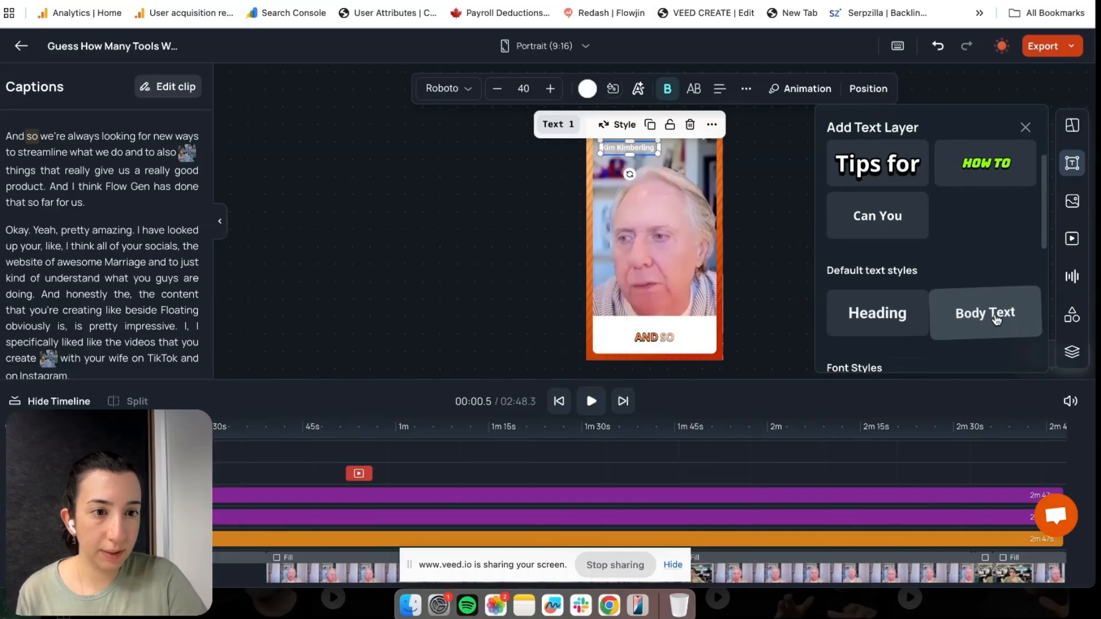
Add a Body Text line reading 'CEO @ Awesome Marriage' aligned beneath the name
left_click(997, 313)
left_click_drag(653, 244, 615, 166)
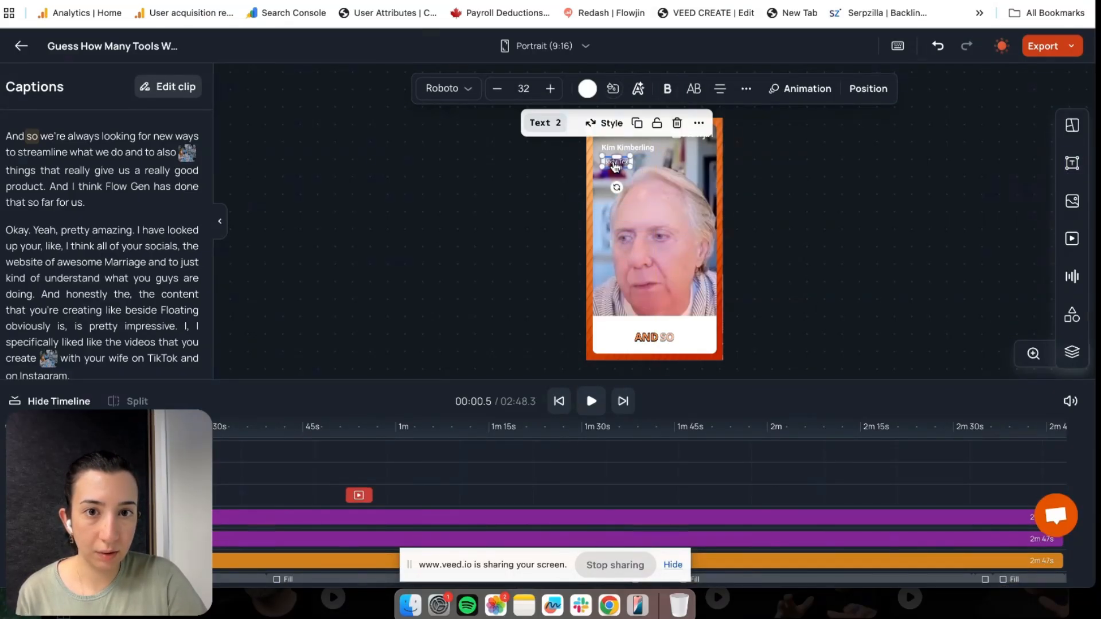
double_click(615, 166)
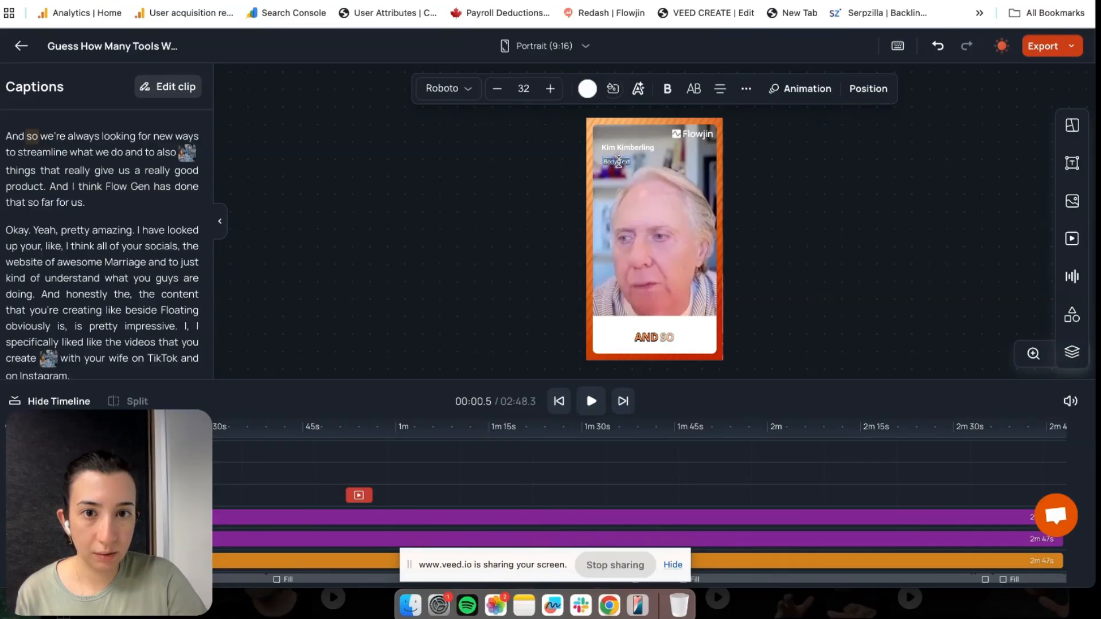
type("CEO @ Awesome Marriage")
scroll(619, 165, "up", 5)
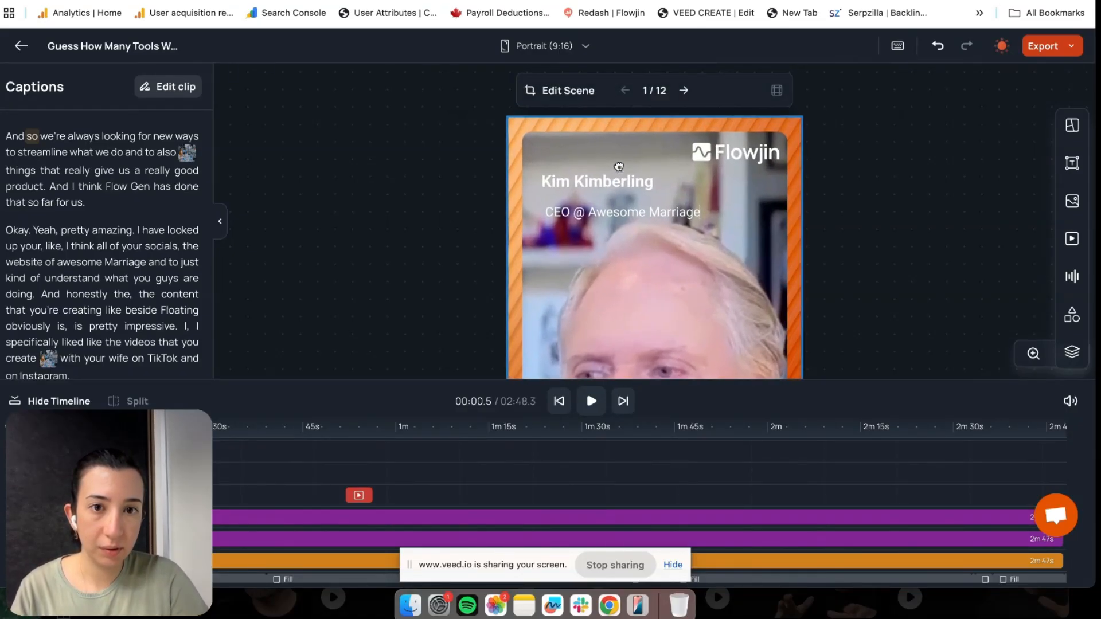
left_click(657, 251)
left_click_drag(643, 215, 636, 205)
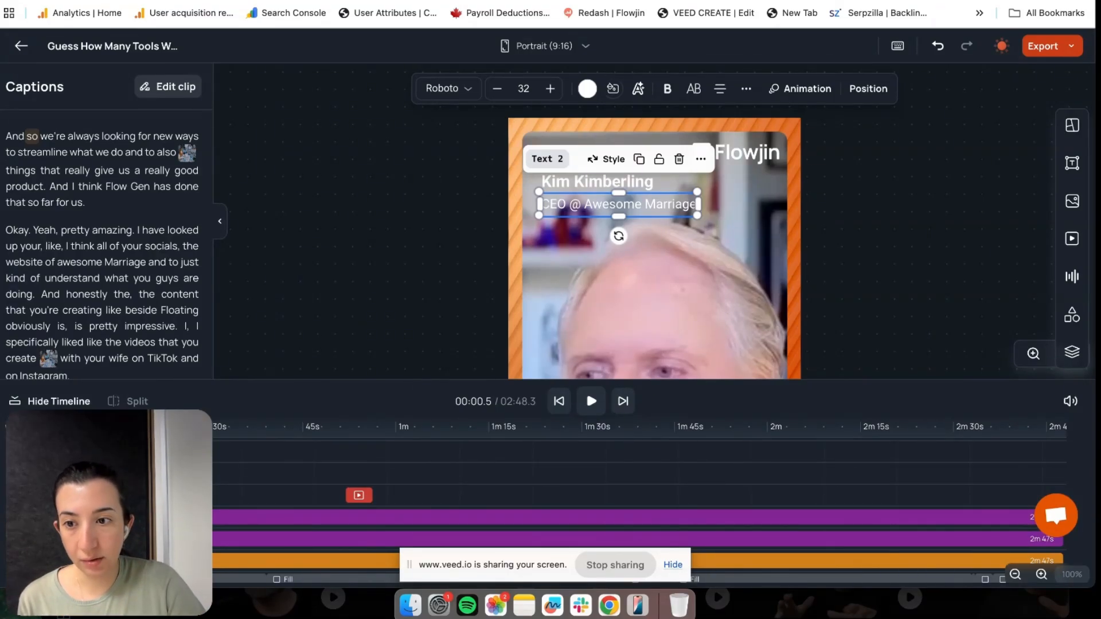
Deselect the job title, reselect the name heading, and return to the full-scene view
left_click(654, 298)
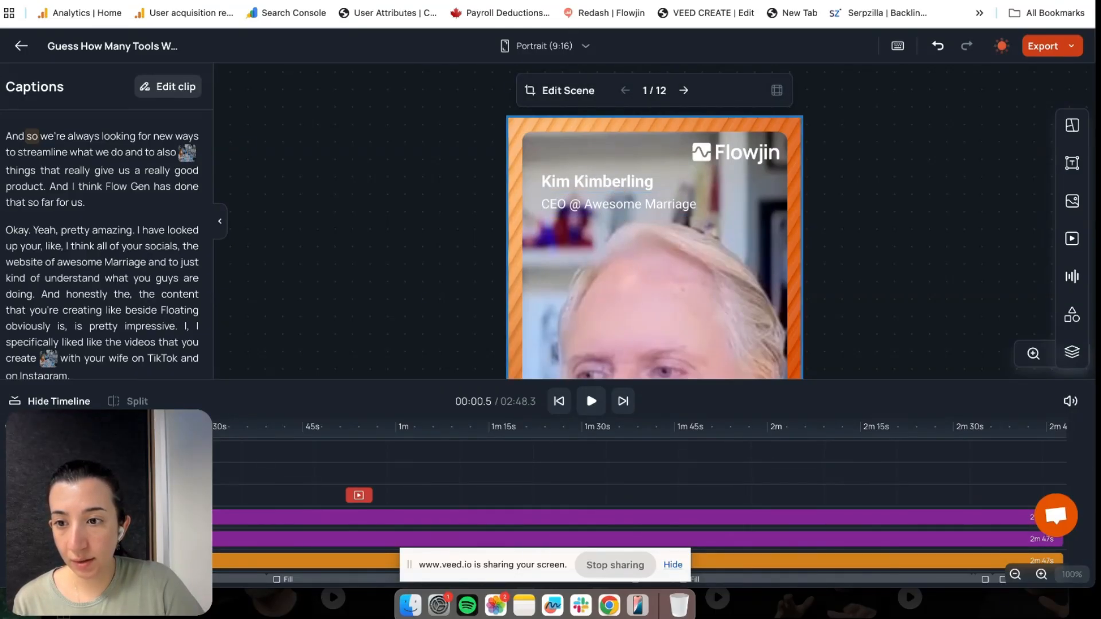
left_click(597, 182)
left_click(653, 286)
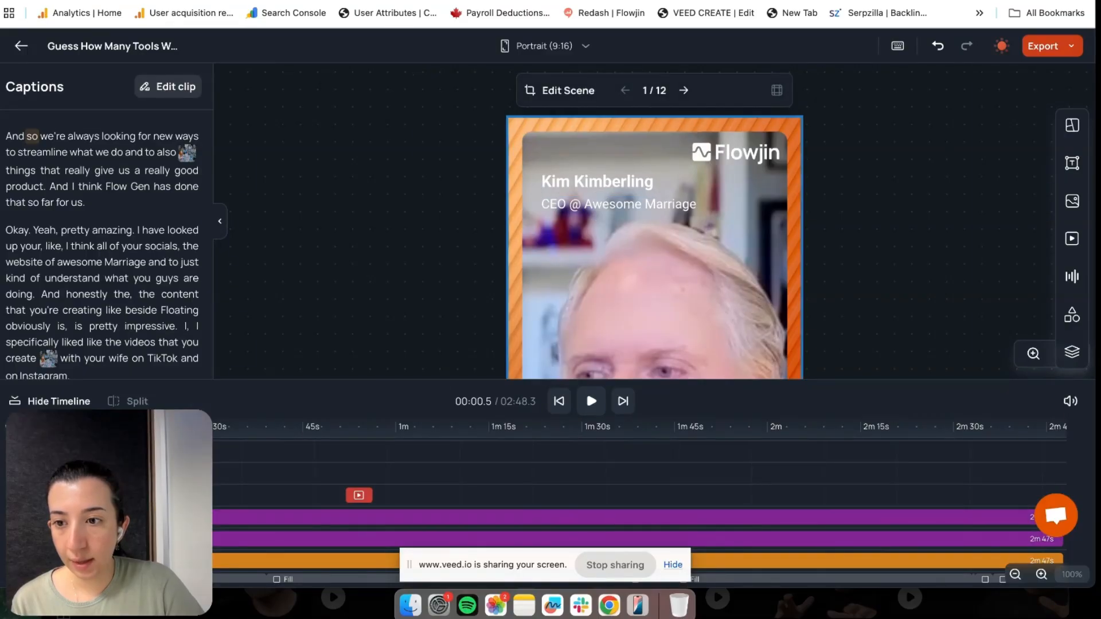
left_click(597, 181)
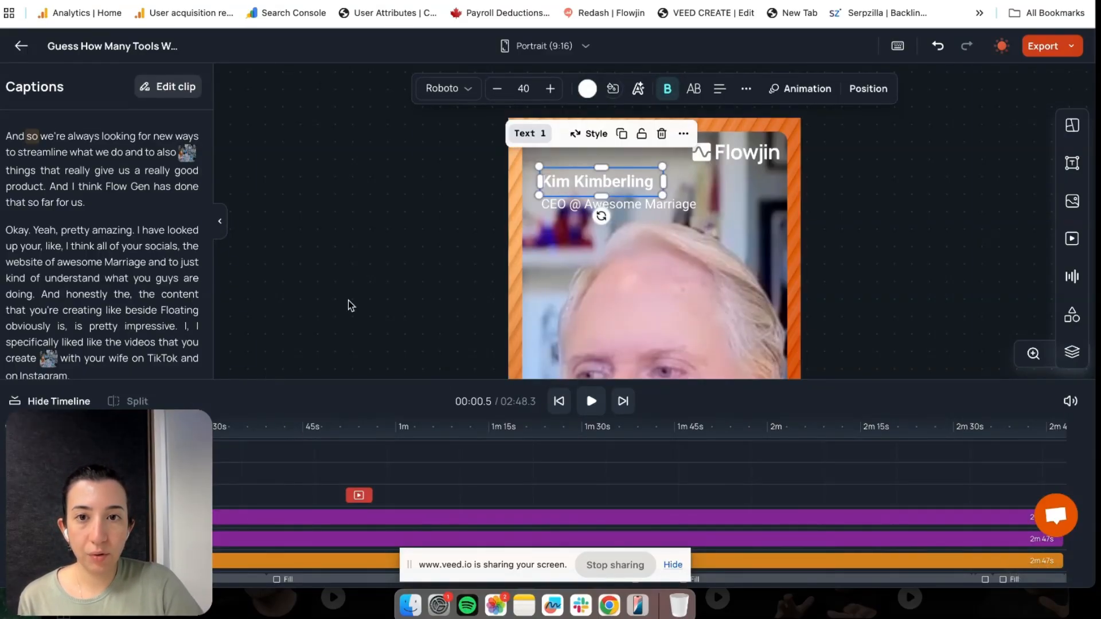
left_click(404, 246)
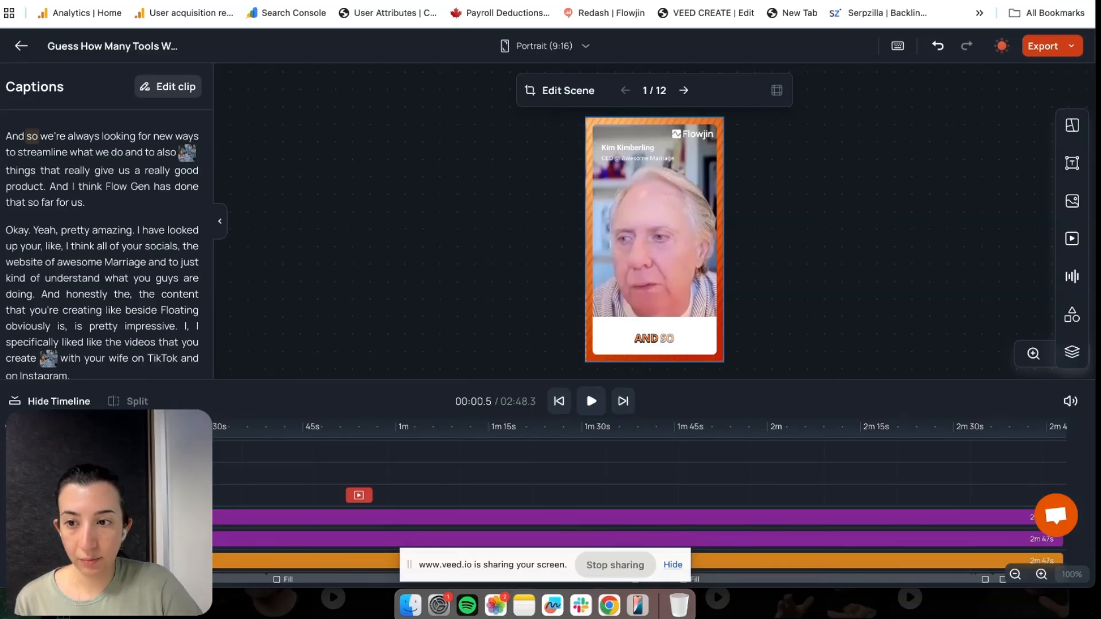
Give the job-title line a Slide entrance toward the right, replacing a trial Fade In
left_click(637, 159)
left_click(802, 91)
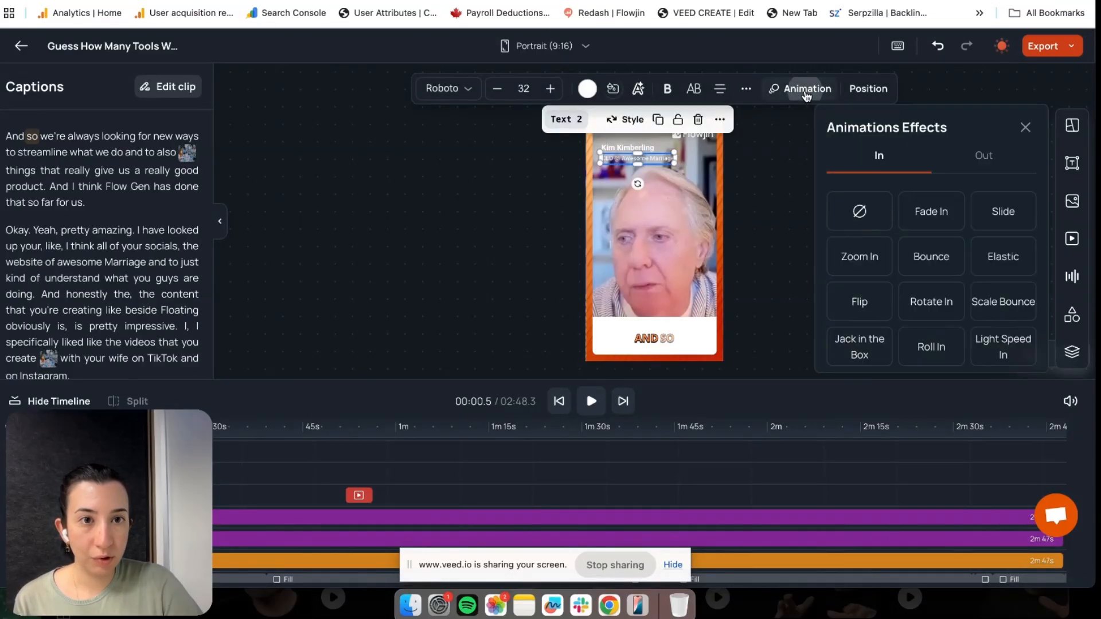
left_click(931, 211)
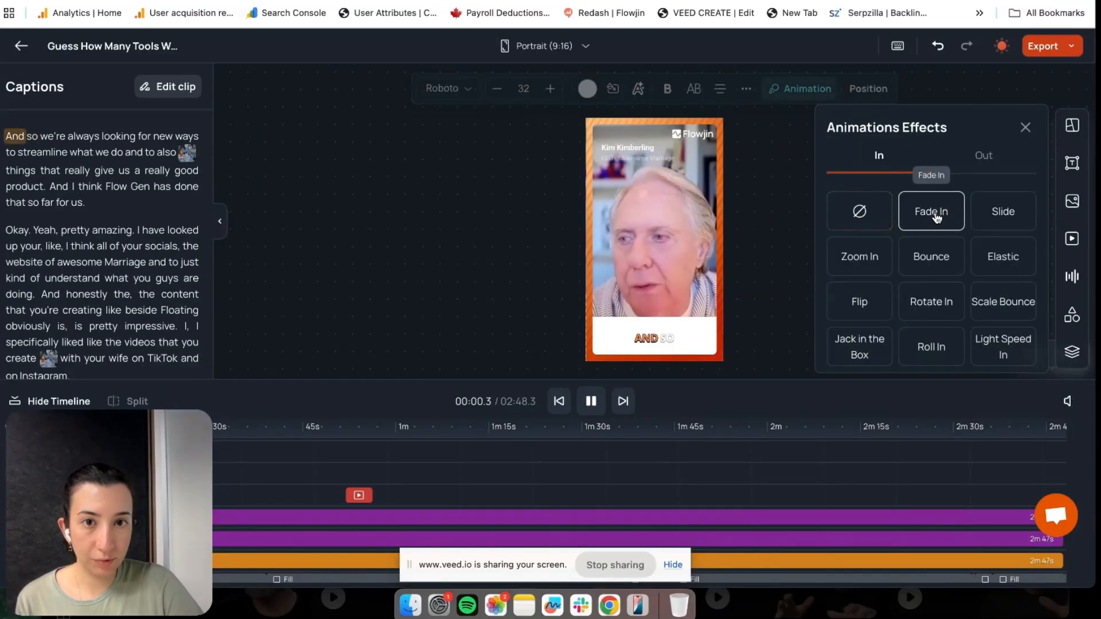
left_click(629, 148)
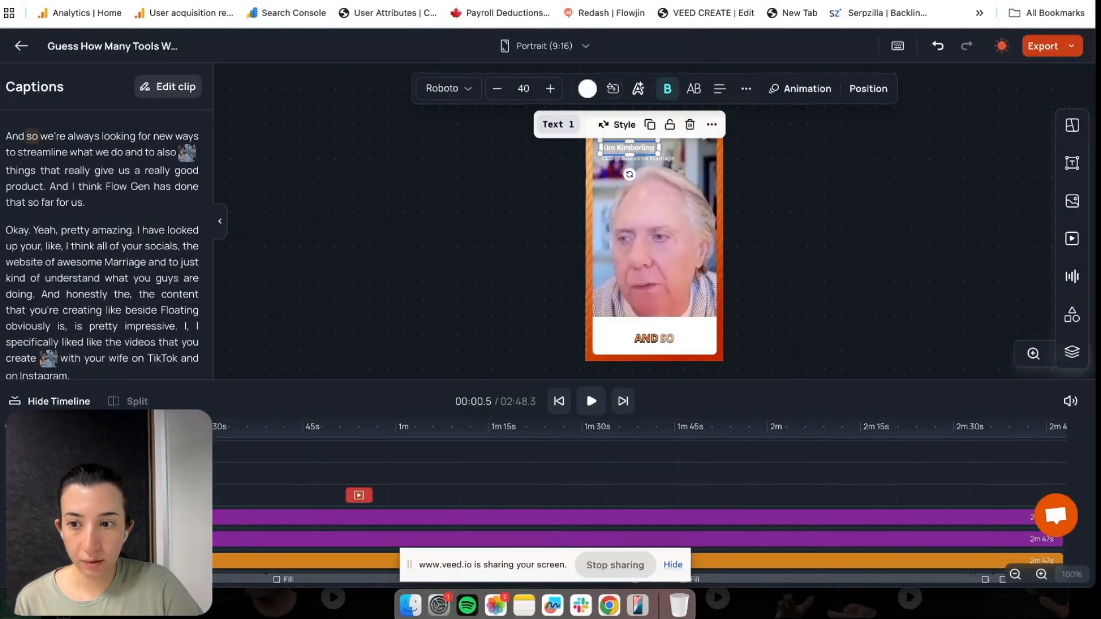
left_click(636, 158)
left_click(806, 91)
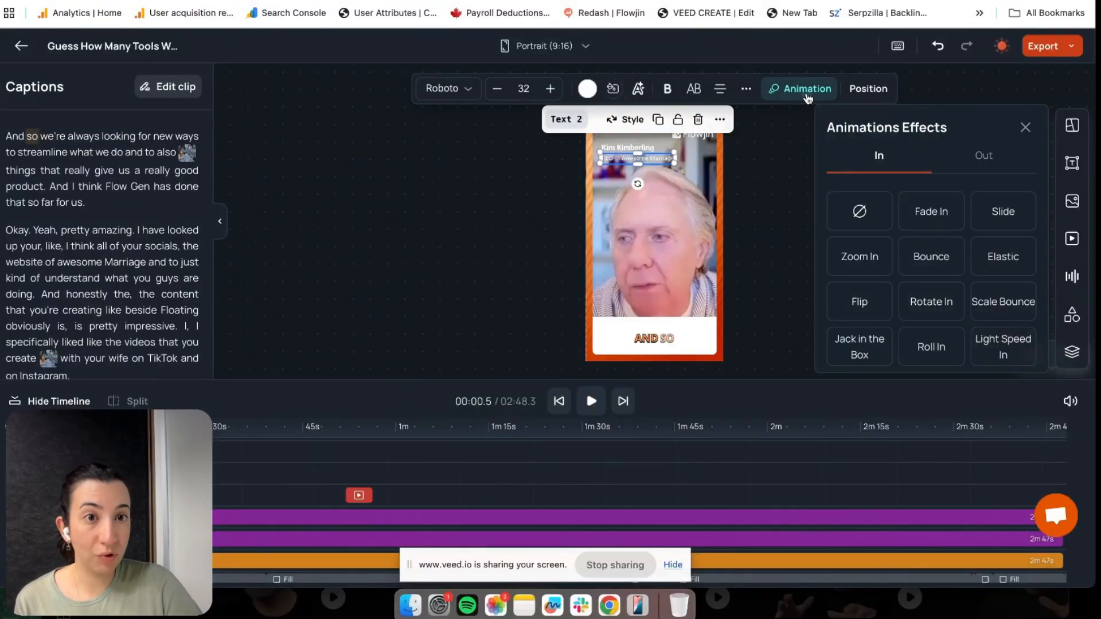
left_click(1009, 212)
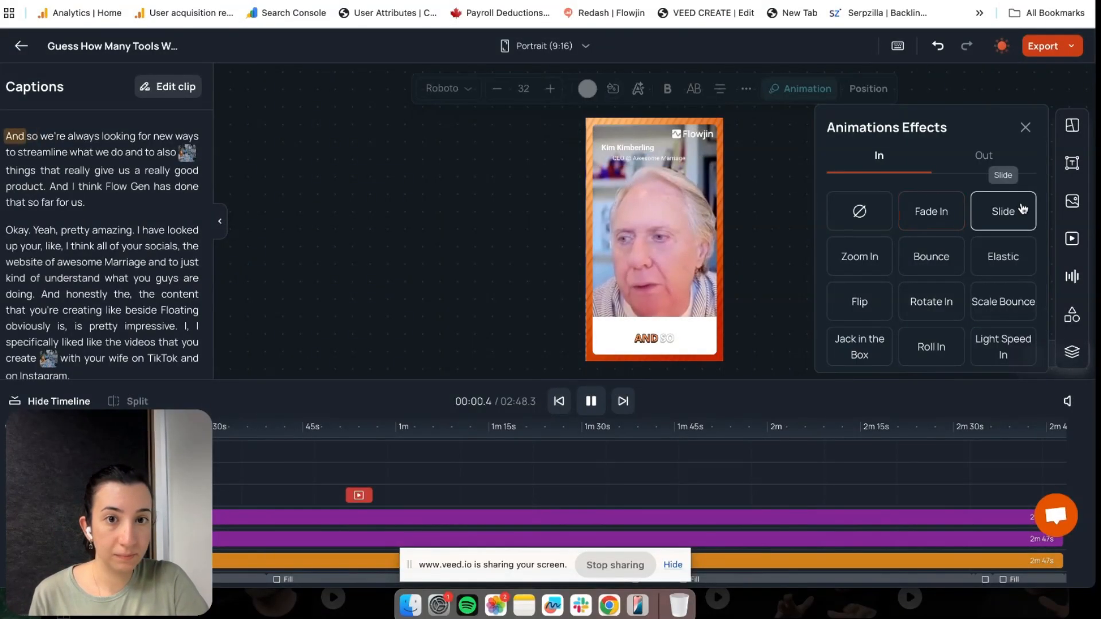
scroll(984, 280, "down", 2)
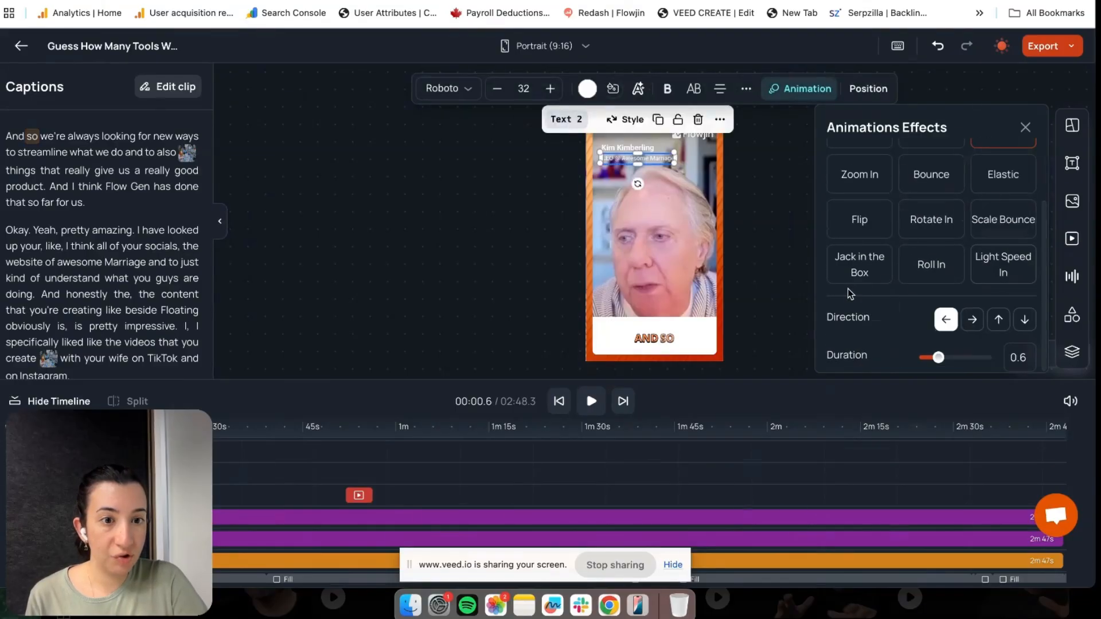
left_click(972, 321)
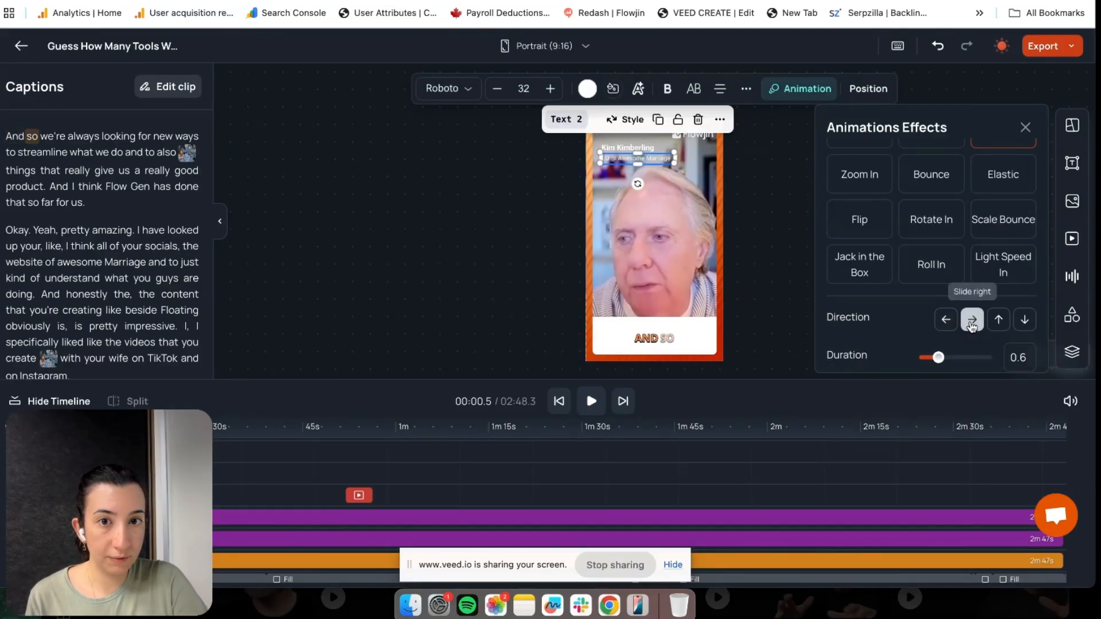
Give the name heading a Slide entrance moving toward the right
left_click(646, 149)
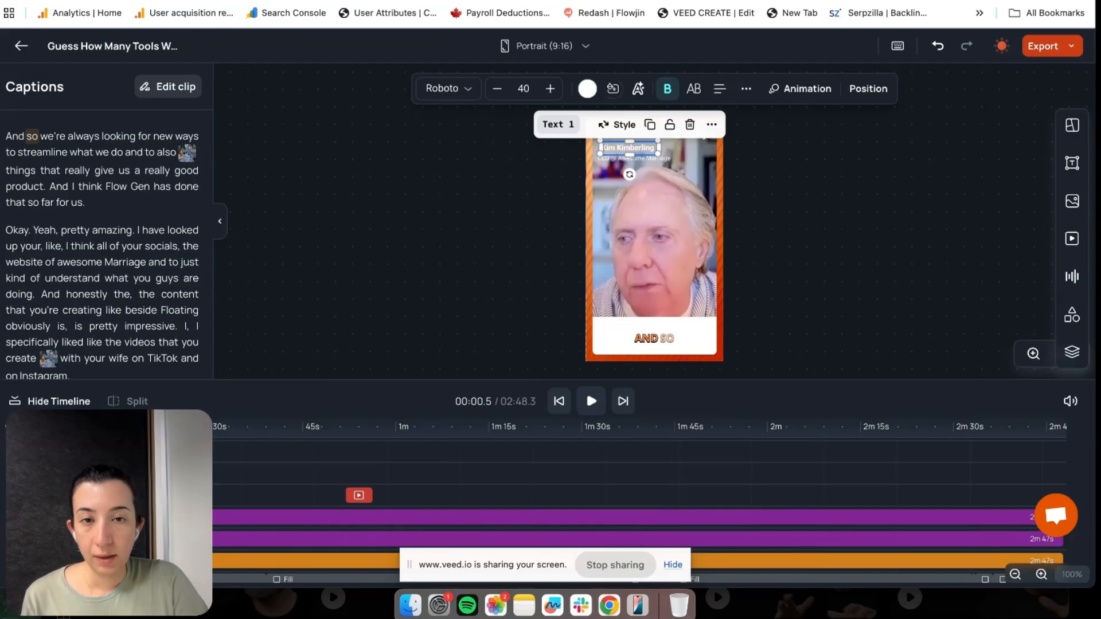
left_click(800, 89)
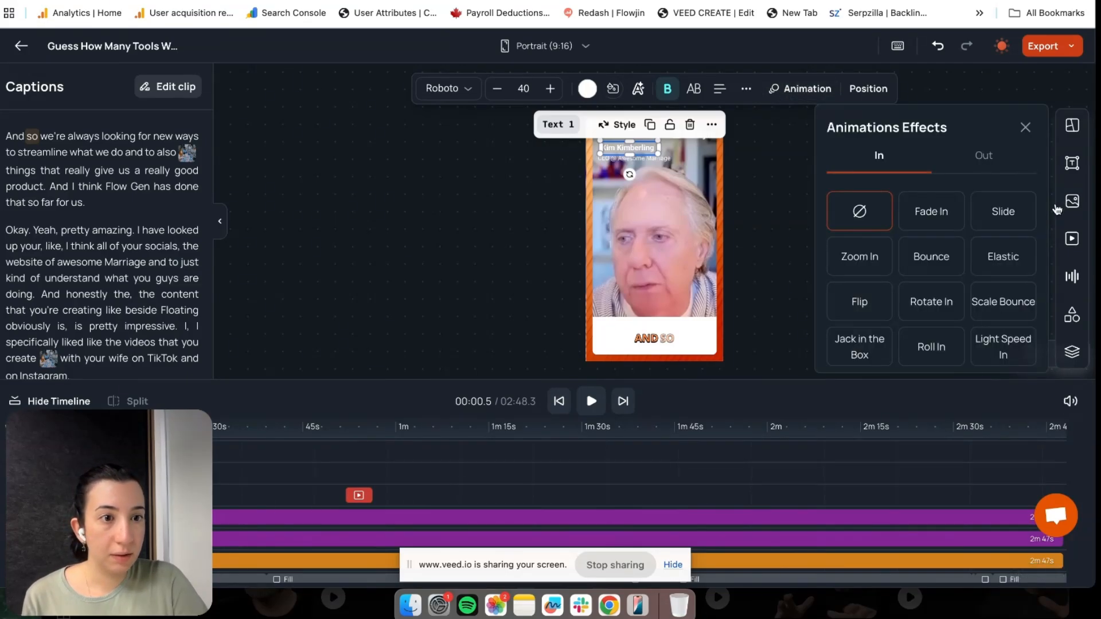
left_click(1009, 210)
scroll(1009, 216, "down", 3)
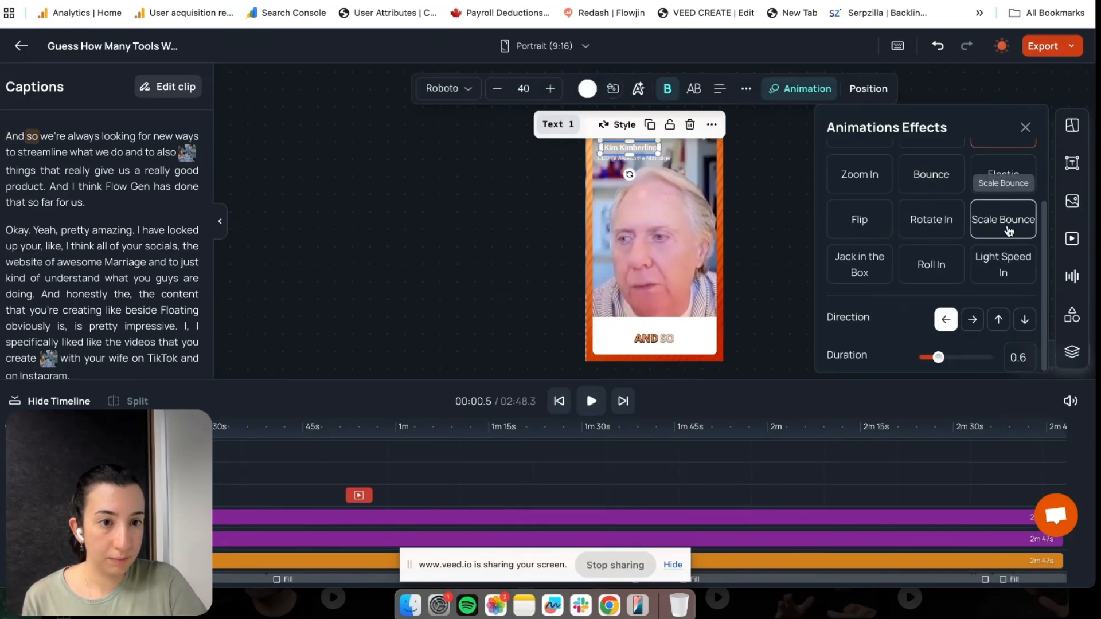
left_click(969, 326)
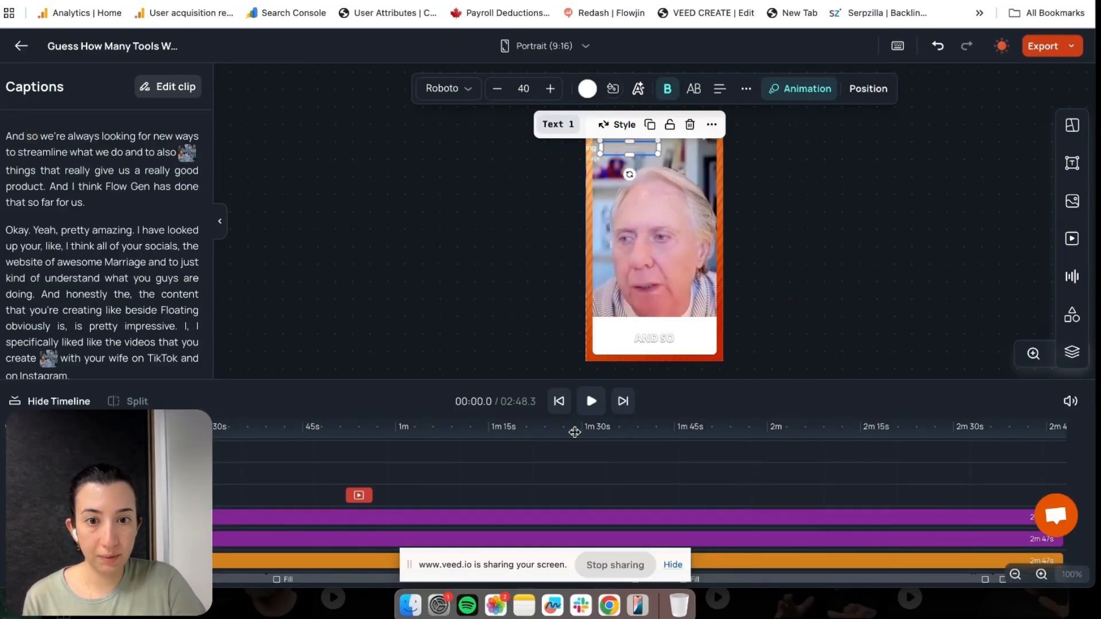
Preview the slide-ins, pause around seven seconds, and rewind to about 00:05
left_click(591, 401)
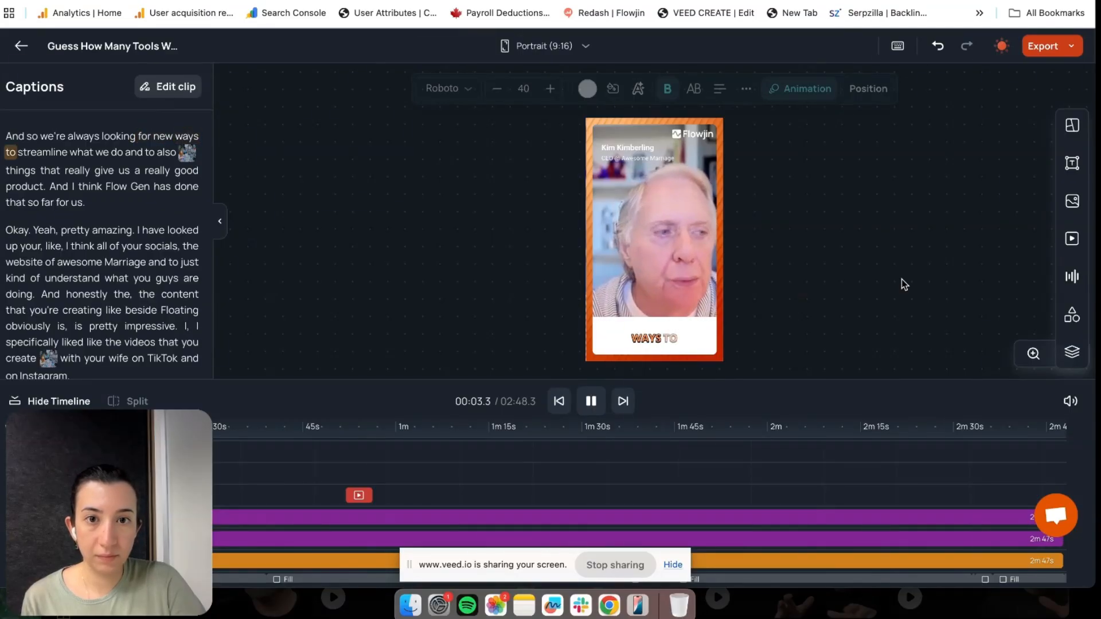
mouse_move(669, 288)
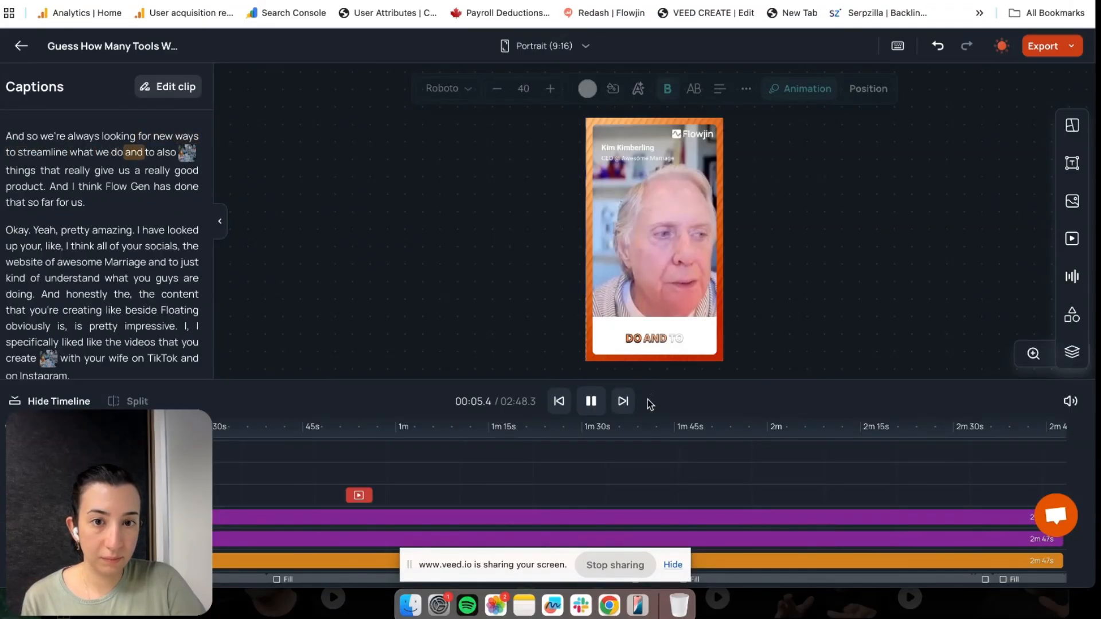
left_click(589, 402)
left_click_drag(72, 428, 57, 428)
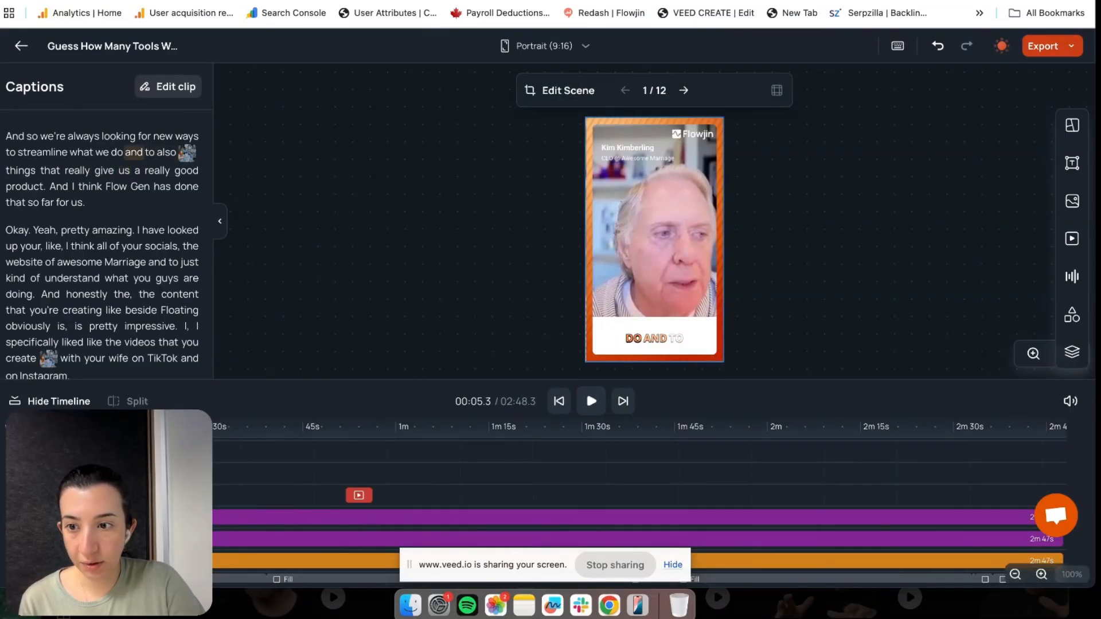
Select the job-title and name text overlays on the canvas
left_click(637, 159)
left_click(654, 229)
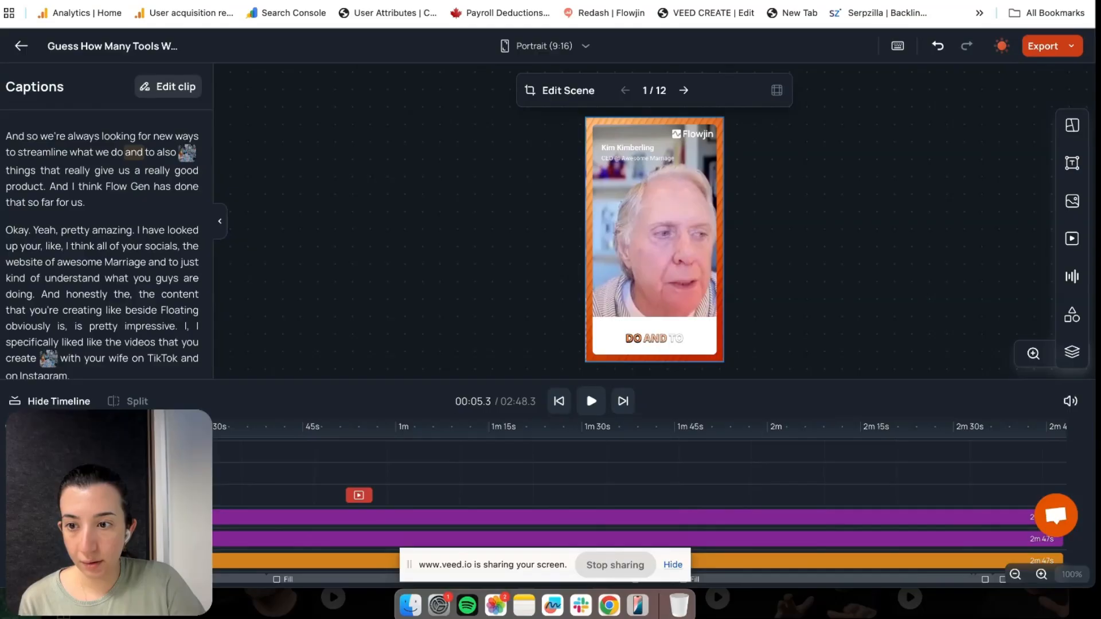
left_click(638, 159)
left_click(629, 148)
left_click(654, 229)
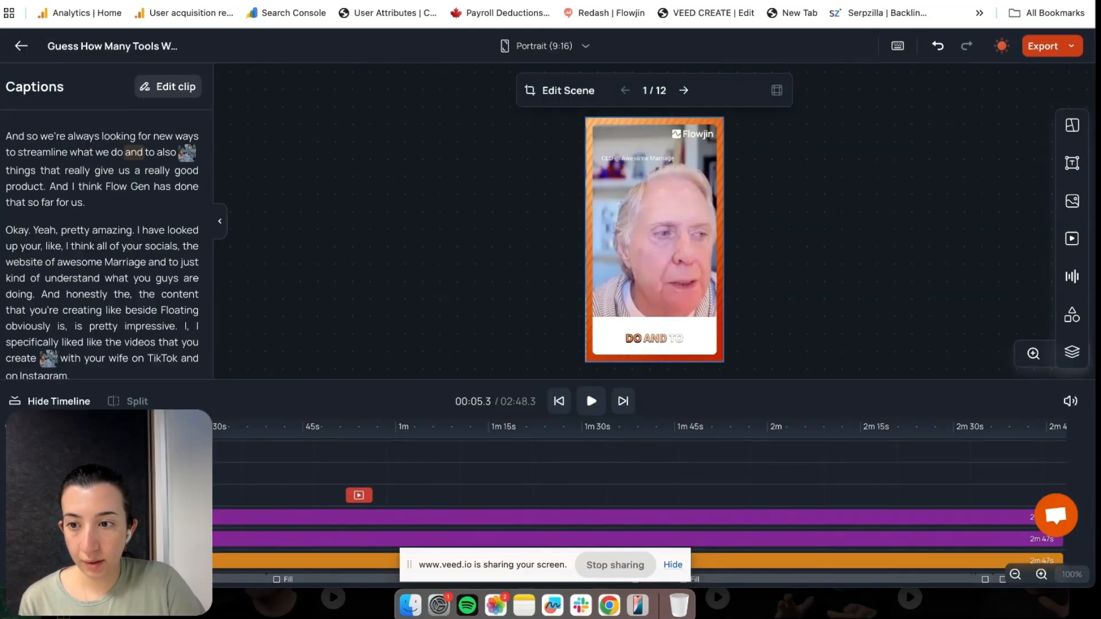
left_click(629, 148)
Give the Text 2 job-title line a Fade Out exit animation
left_click(806, 88)
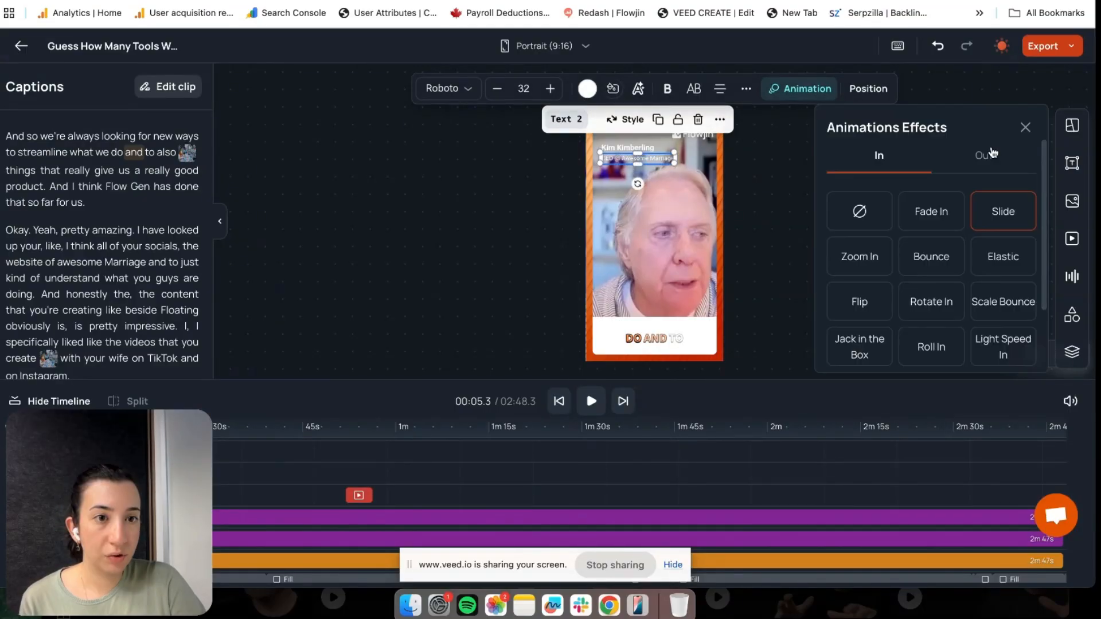
left_click(989, 154)
left_click(931, 211)
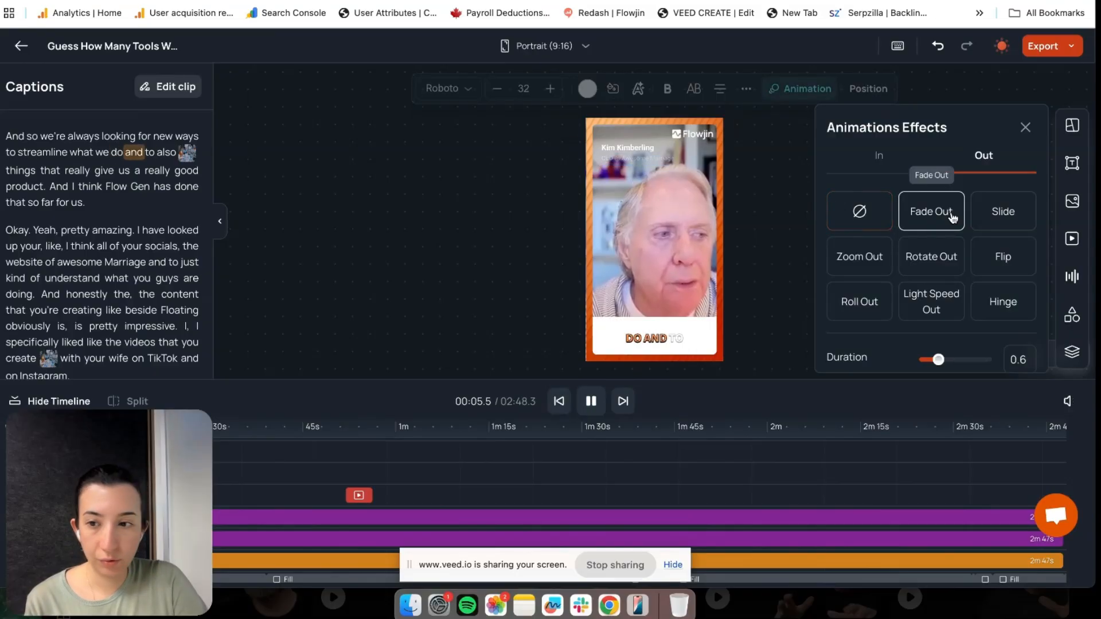
Give the Text 1 name a Fade Out exit too, then replay the clip from the start
left_click(629, 148)
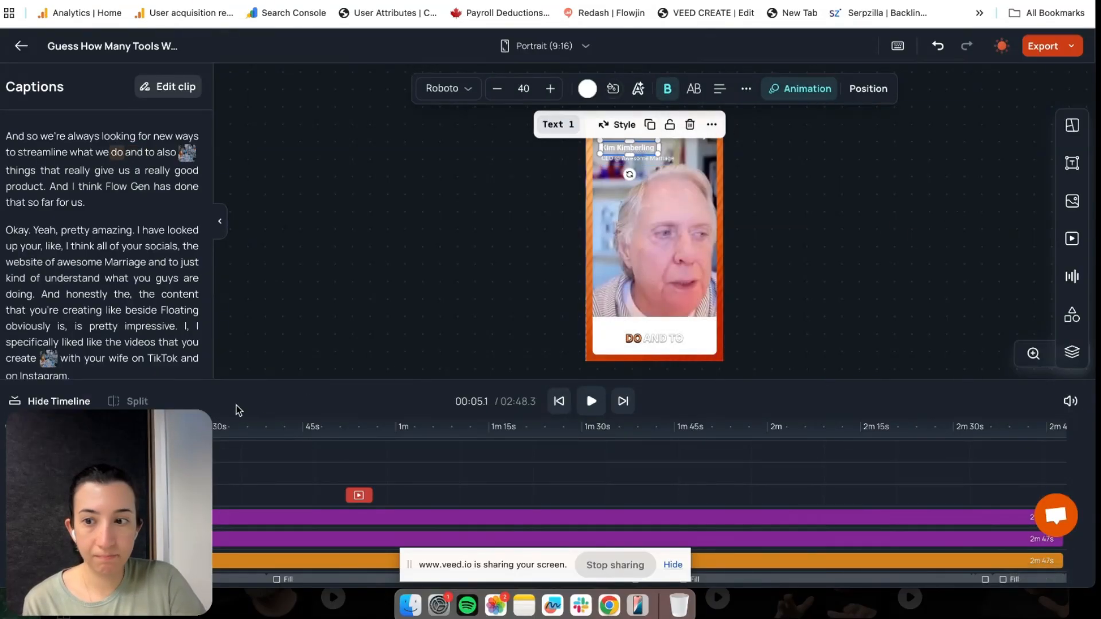
left_click(805, 88)
left_click(990, 158)
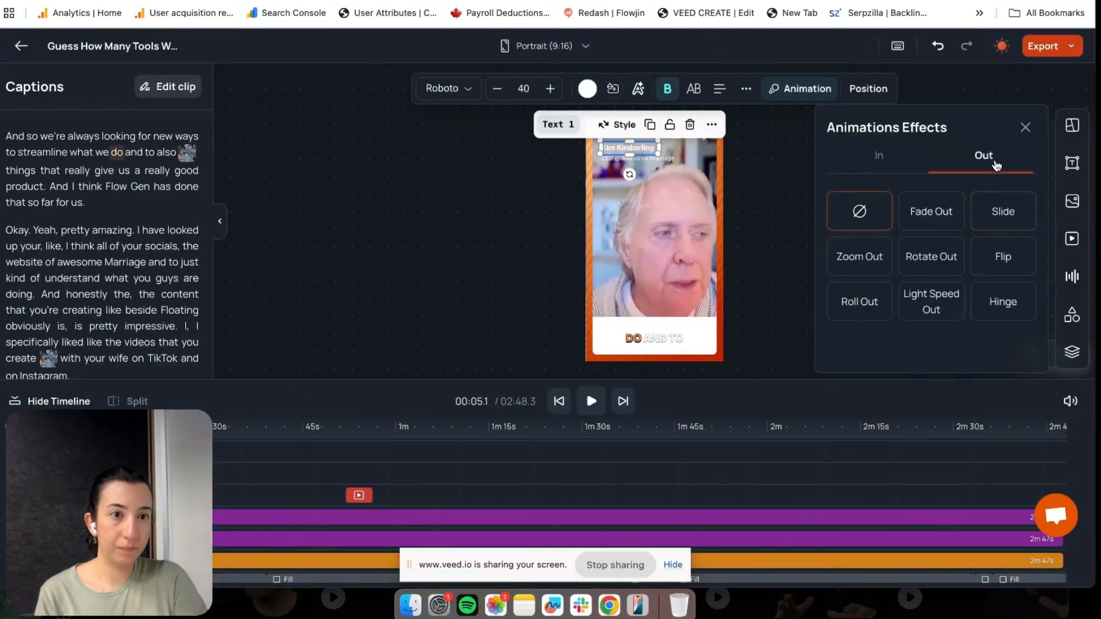
left_click(940, 212)
left_click(772, 219)
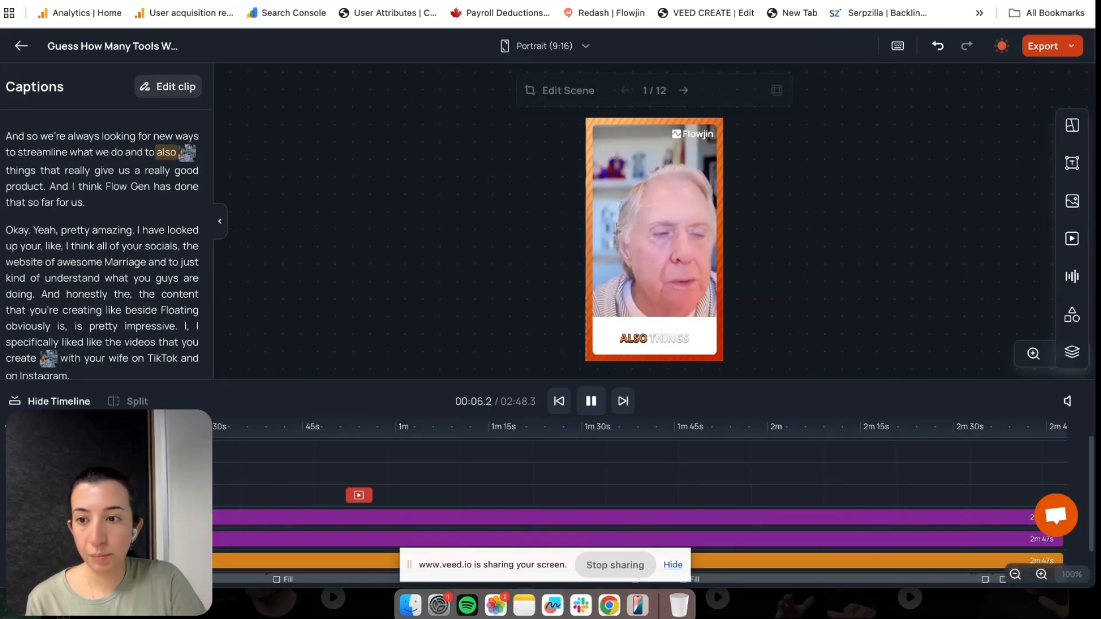
left_click(2, 426)
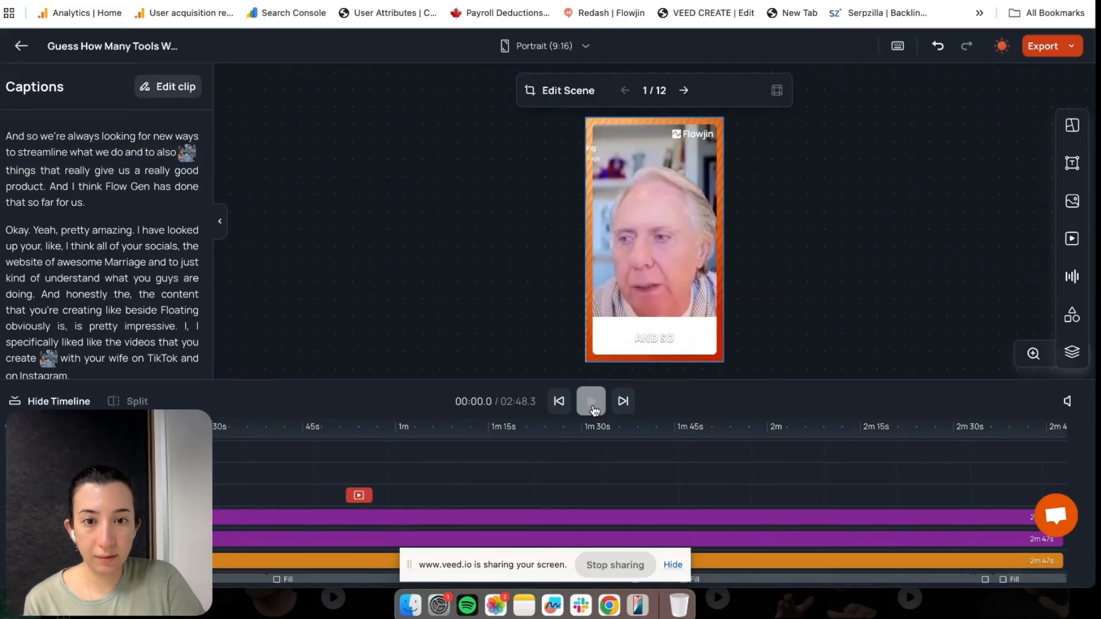
left_click(591, 401)
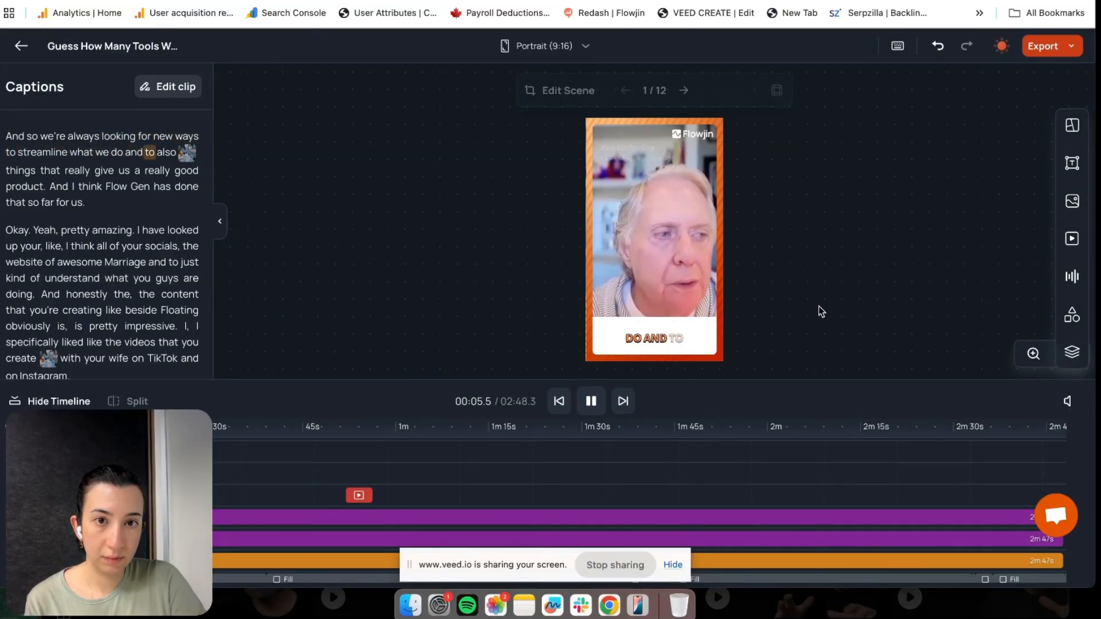
Pause the preview playback near the start of the clip
left_click(591, 401)
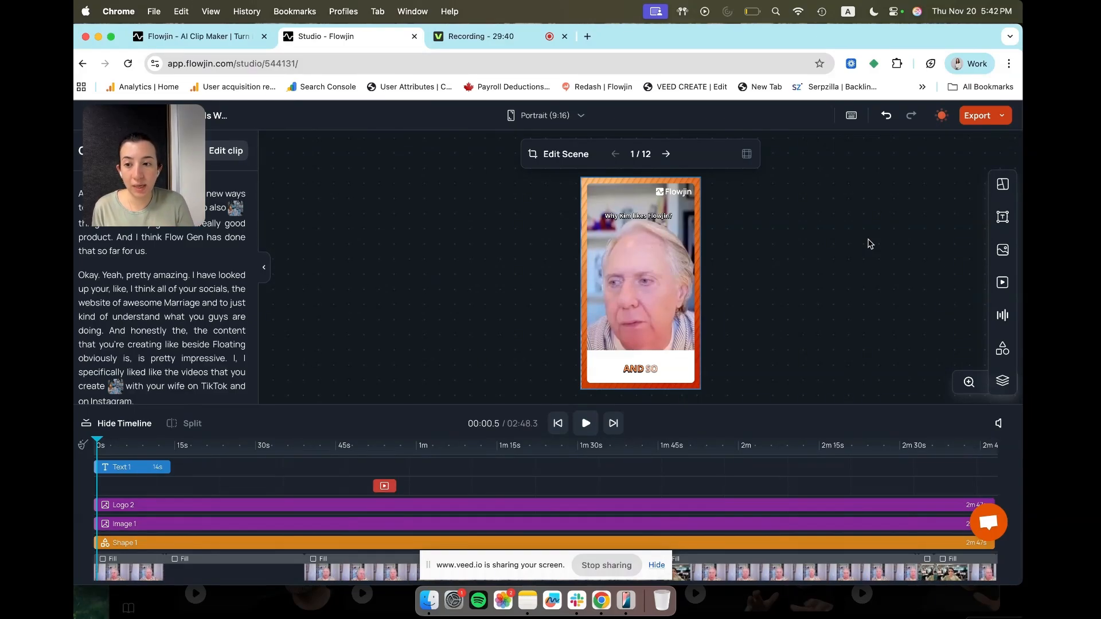
left_click(117, 441)
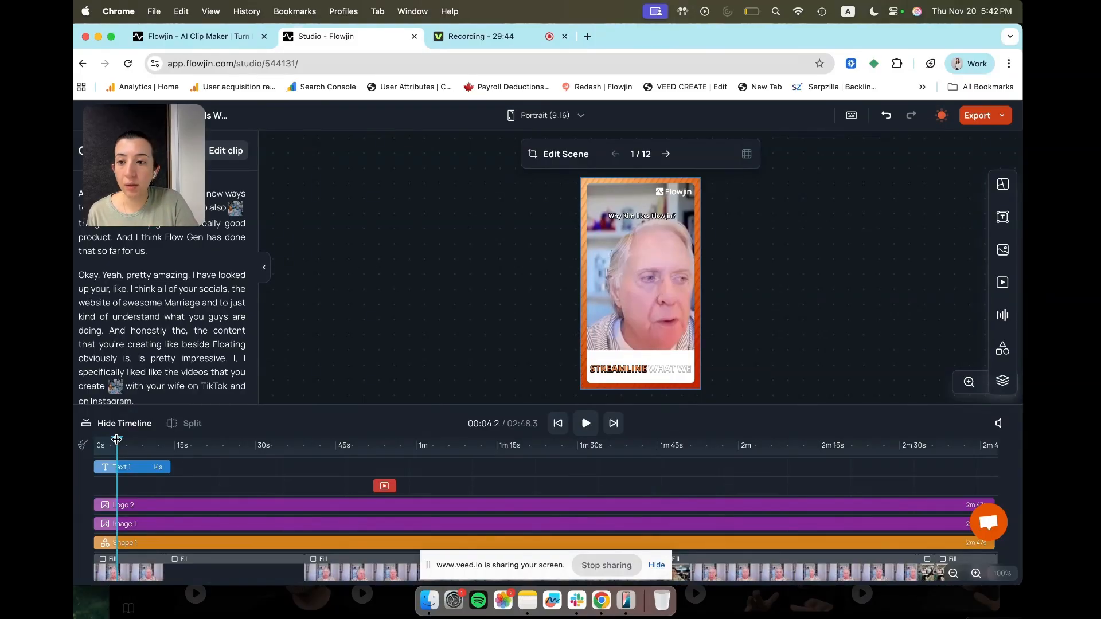
left_click(130, 467)
left_click(132, 505)
left_click(139, 524)
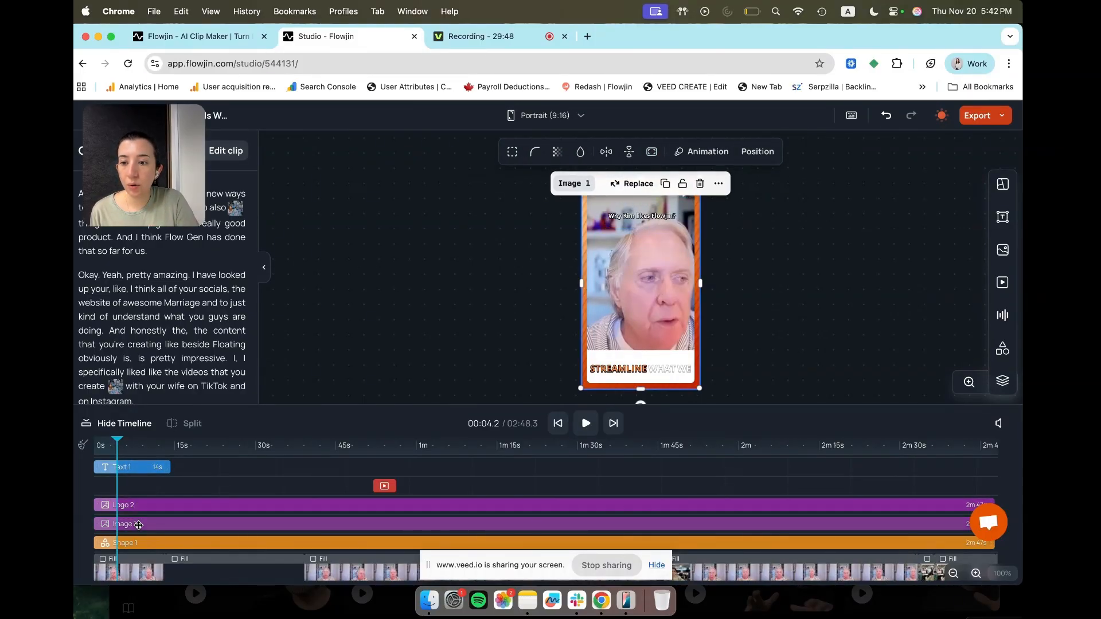
scroll(139, 525, "down", 1)
left_click(136, 525)
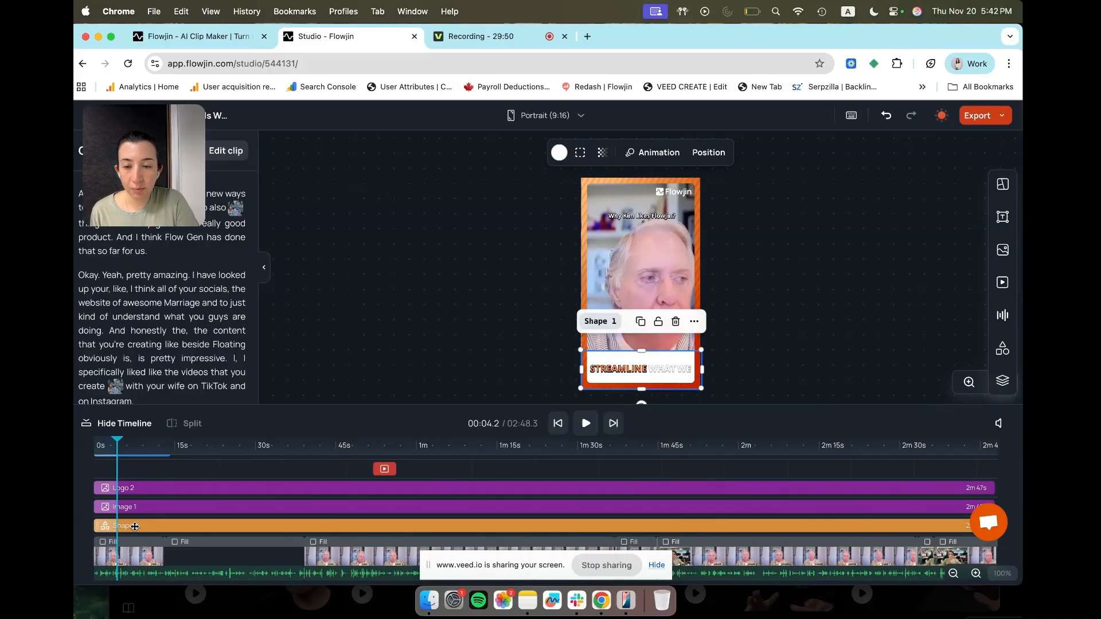
scroll(135, 526, "up", 2)
mouse_move(117, 441)
left_mouse_down()
mouse_move(138, 441)
mouse_move(110, 442)
left_mouse_up()
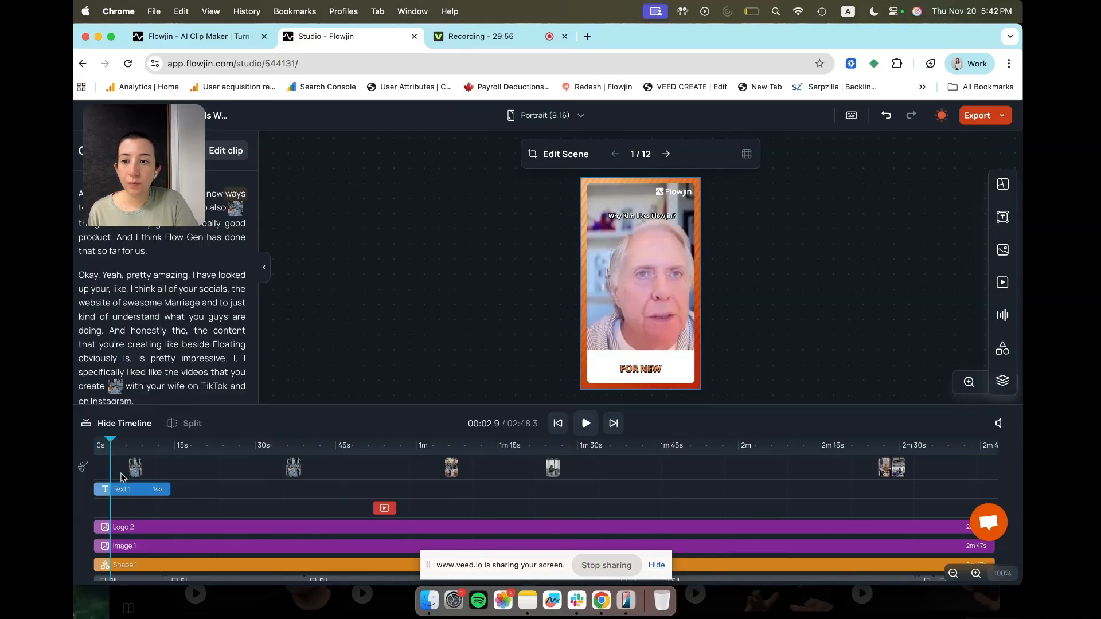
Set the Text 1 title clip's exit animation to Fade Out, then deselect it
left_click(138, 490)
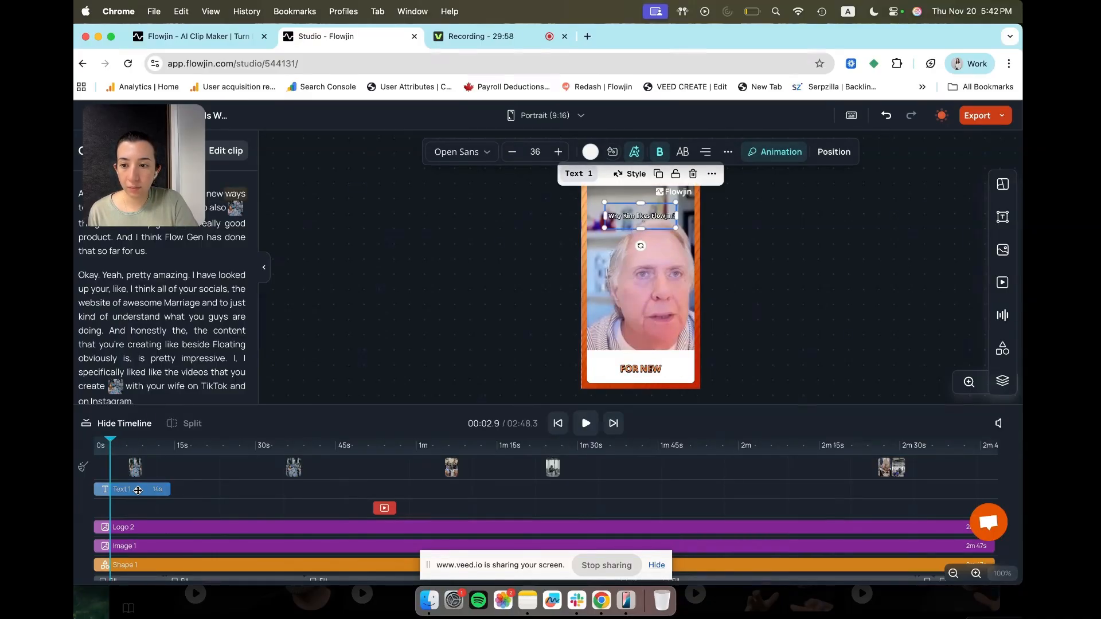
left_click(780, 155)
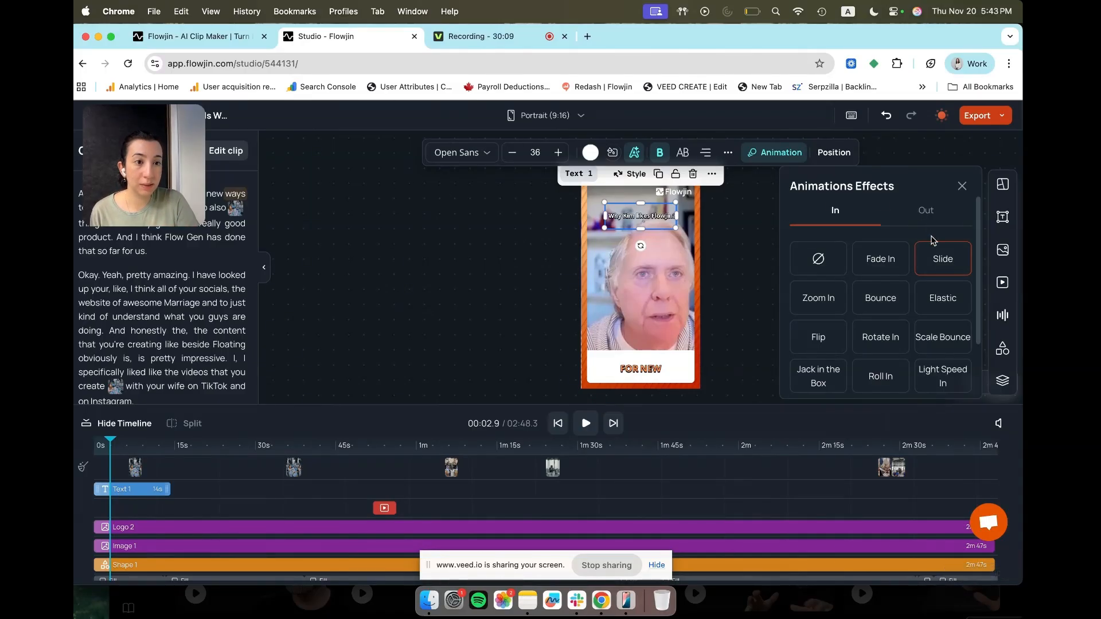
left_click(930, 210)
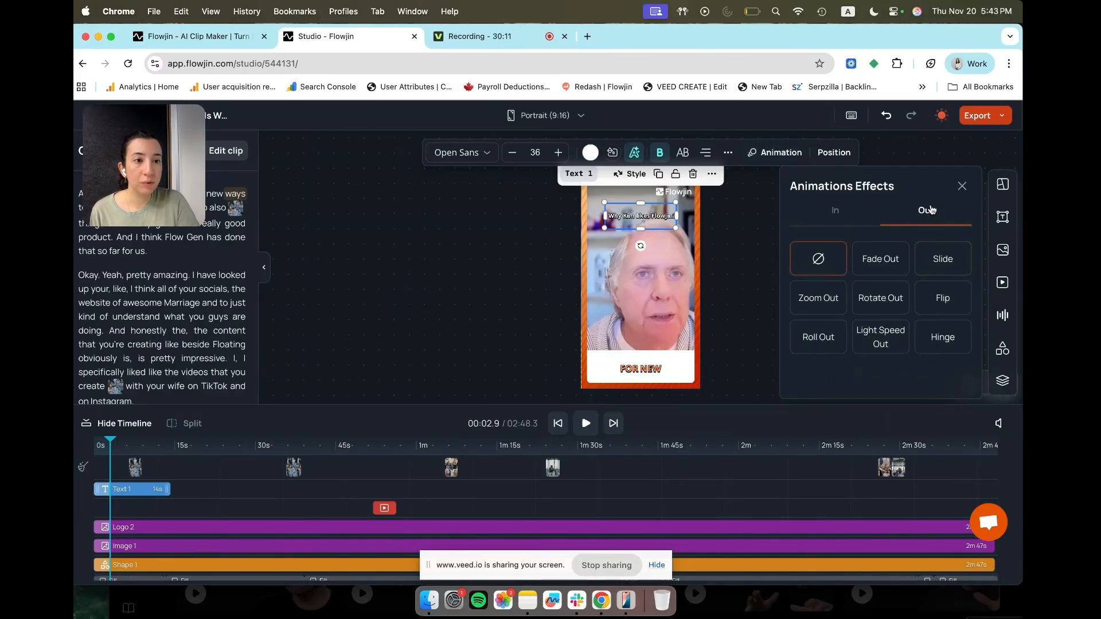
left_click(879, 264)
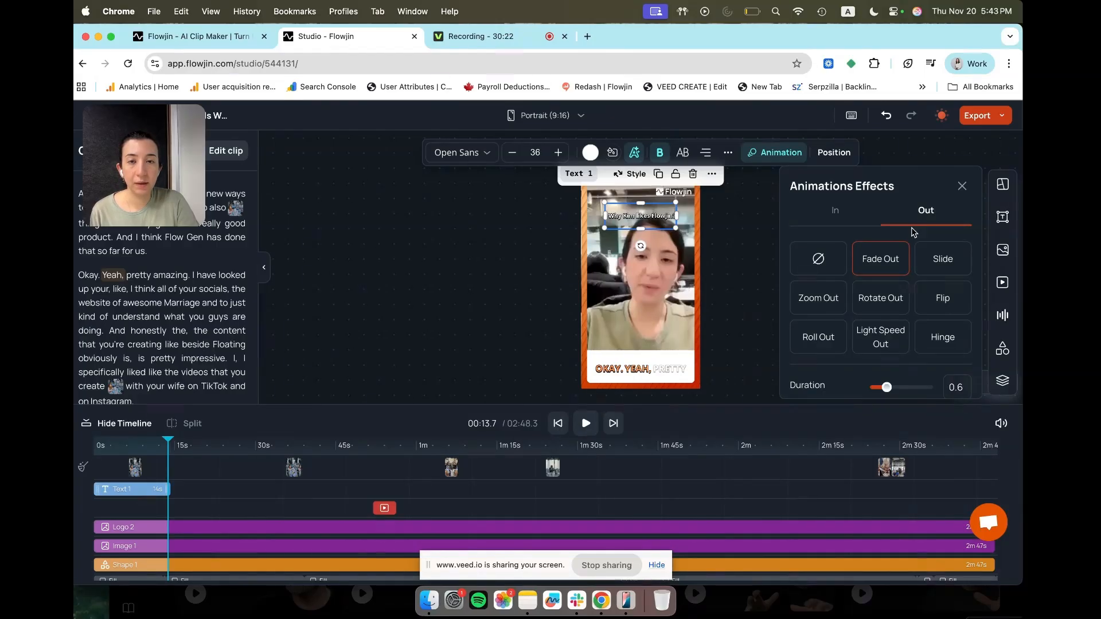
left_click(753, 304)
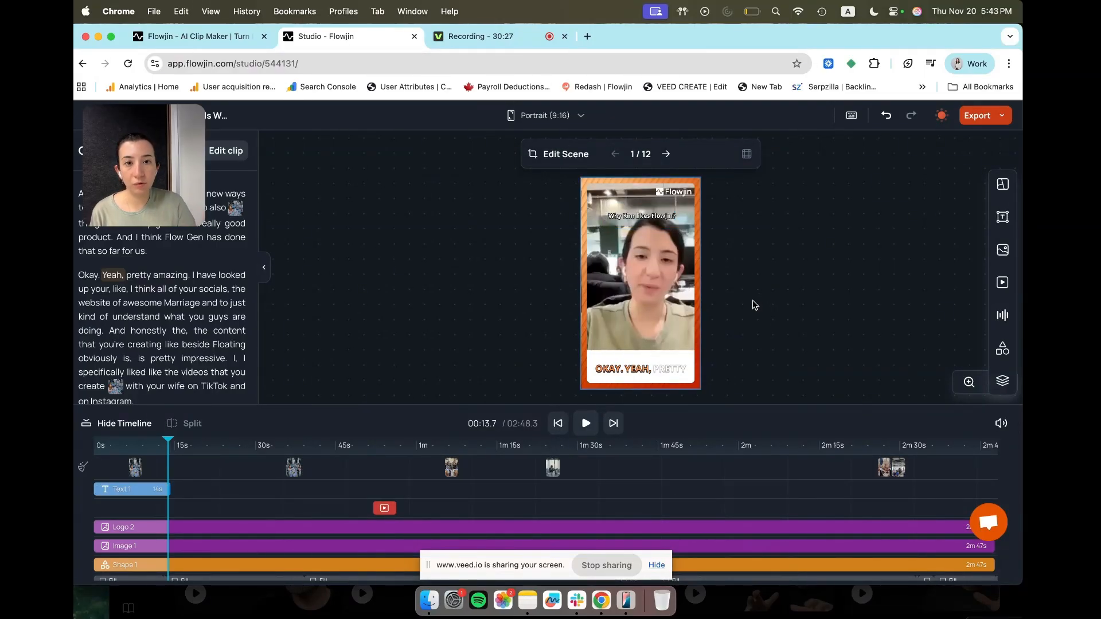
Set the Logo 2 layer's entrance animation to Slide, replacing a briefly tried Fade In
left_click(318, 534)
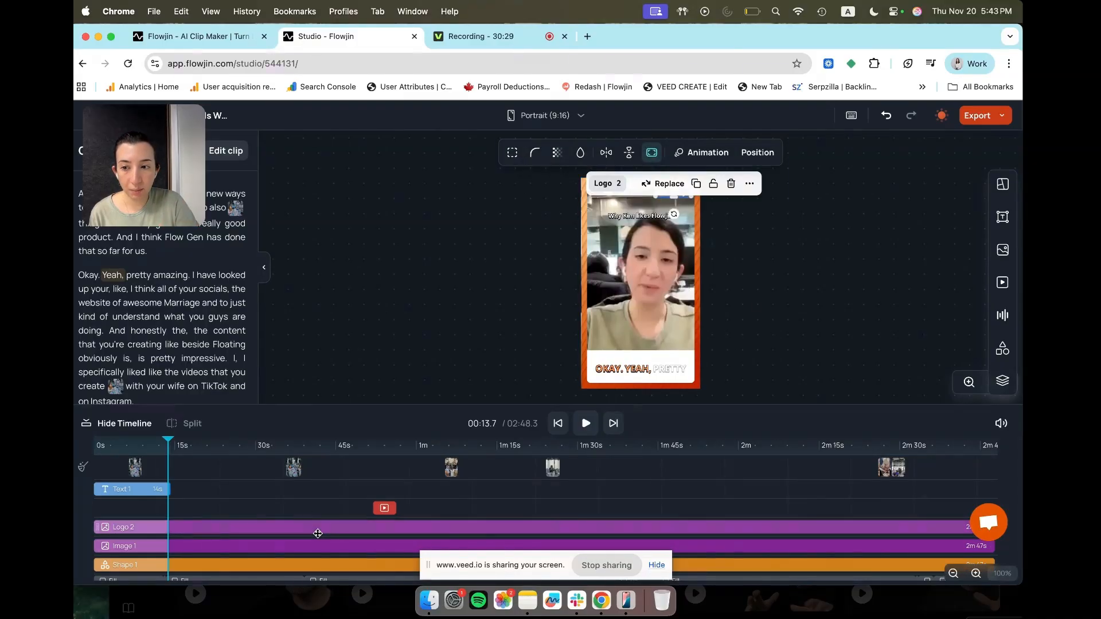
left_click(712, 155)
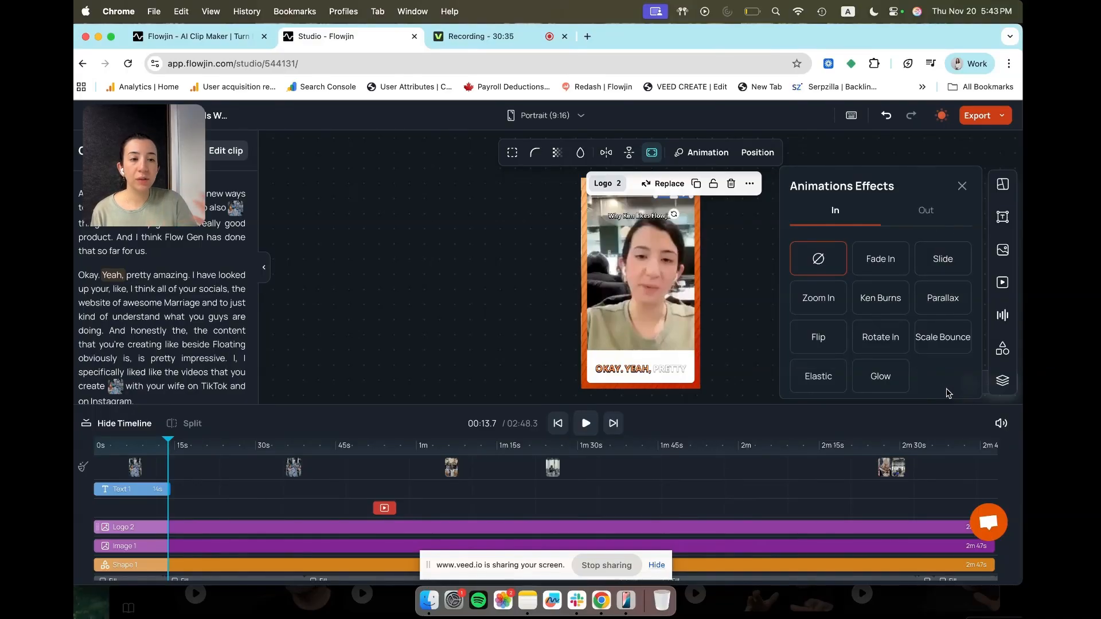
scroll(949, 394, "down", 1)
scroll(949, 393, "up", 1)
scroll(916, 324, "down", 1)
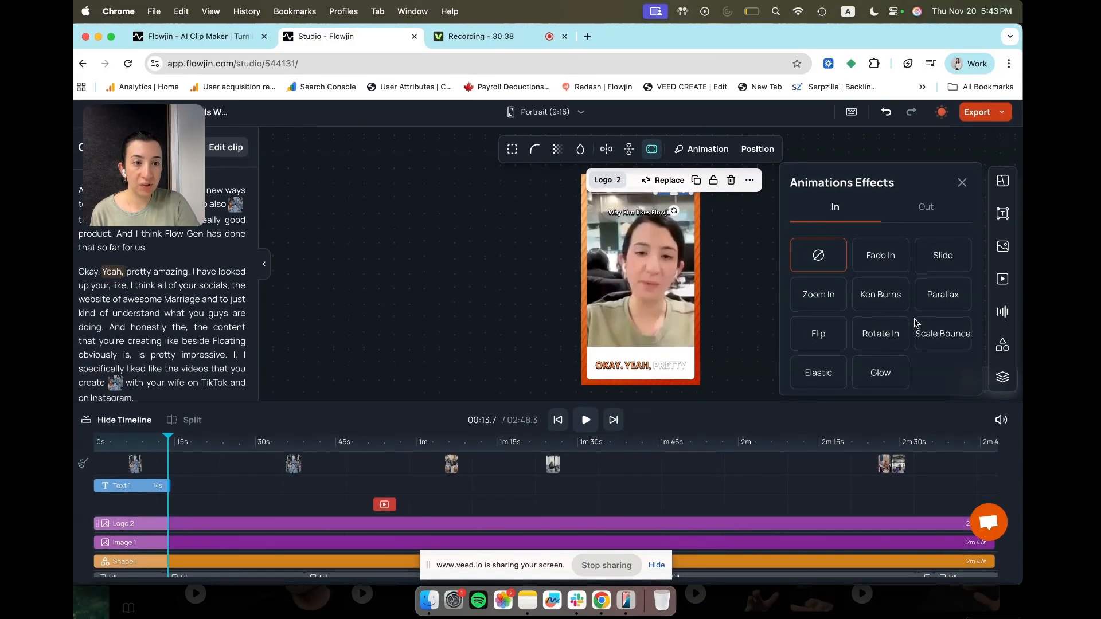
left_click(880, 257)
scroll(890, 315, "down", 1)
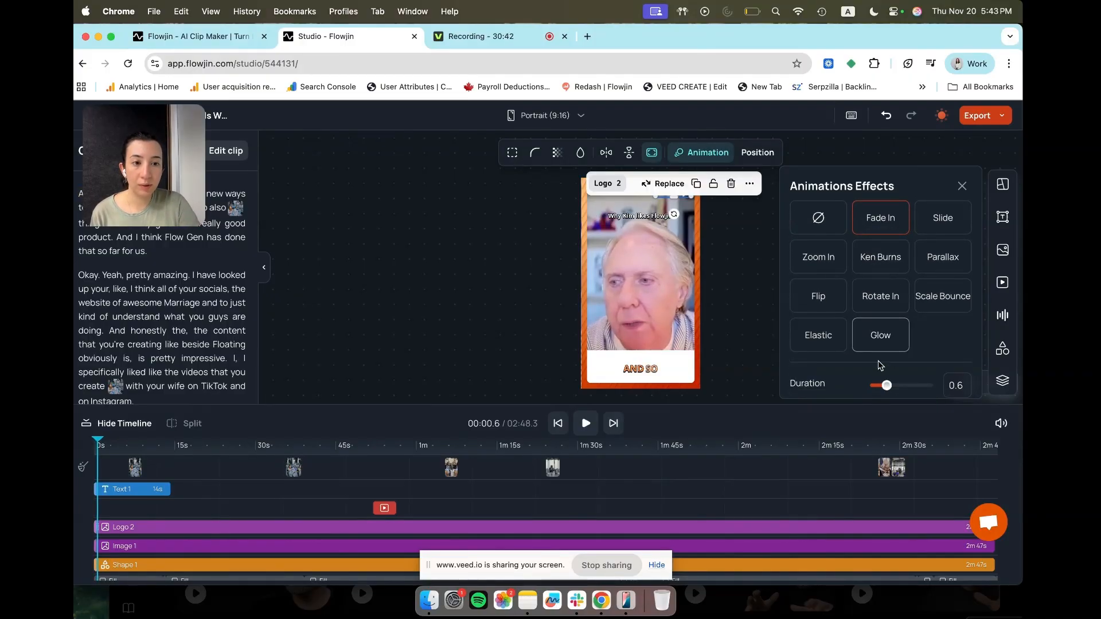
scroll(912, 359, "up", 2)
left_click(940, 263)
scroll(924, 262, "down", 1)
scroll(927, 275, "down", 1)
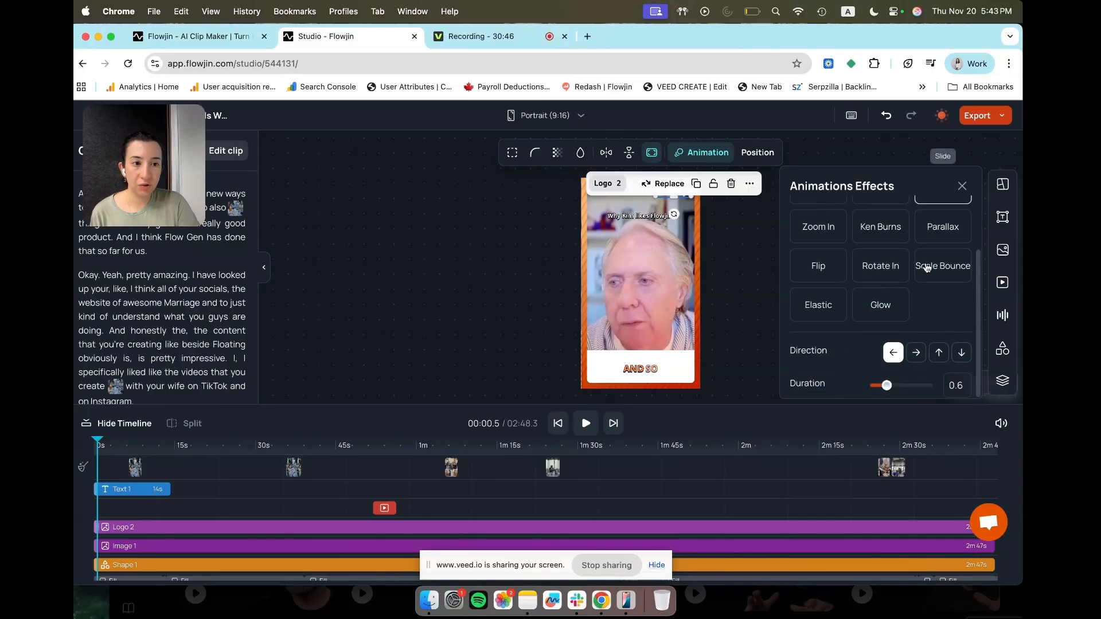